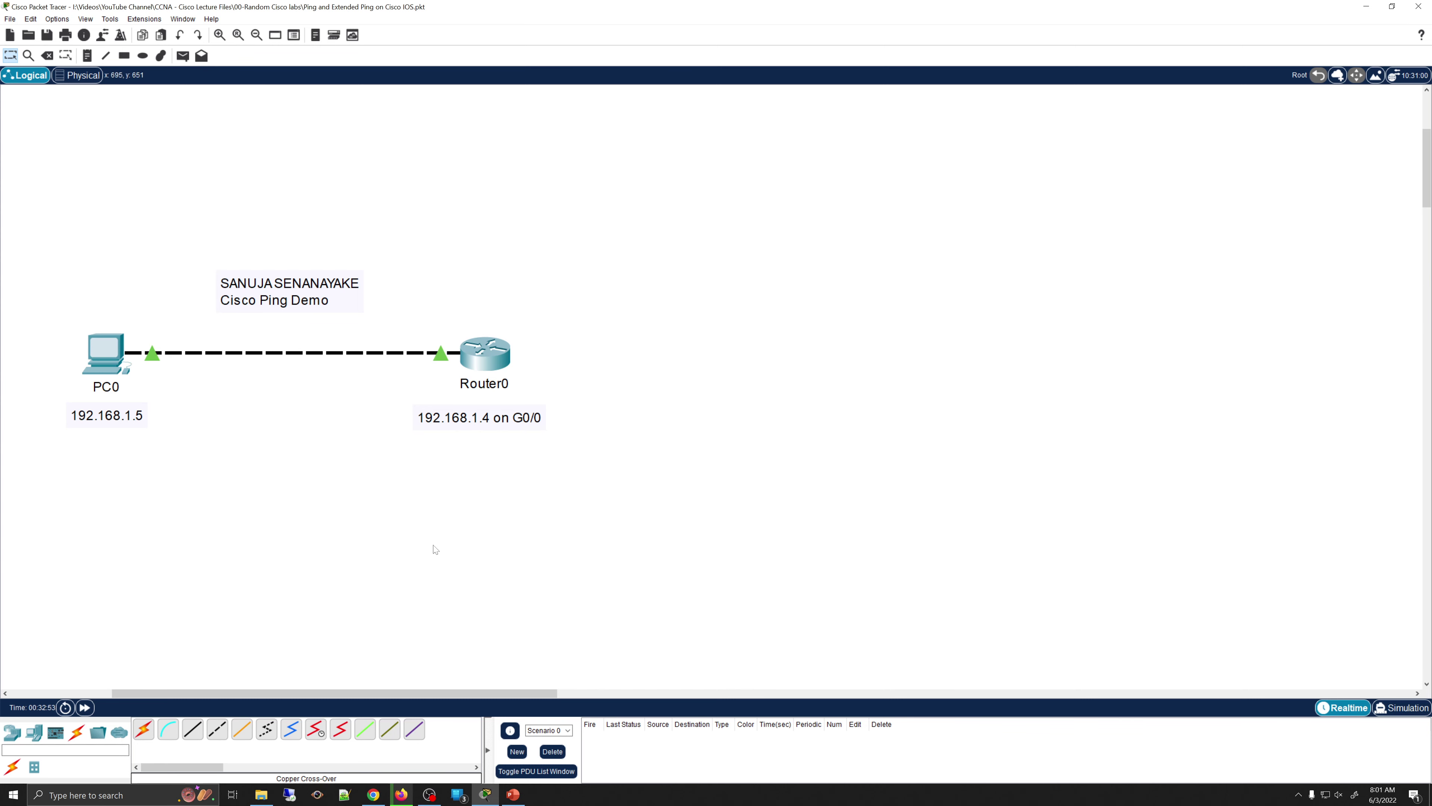
Step: Check the IPv4 address, subnet mask and default gateway in PC0's IP configuration, and close its window
left_click(111, 333)
left_click(598, 294)
left_click(687, 318)
left_click(688, 302)
left_click(699, 303)
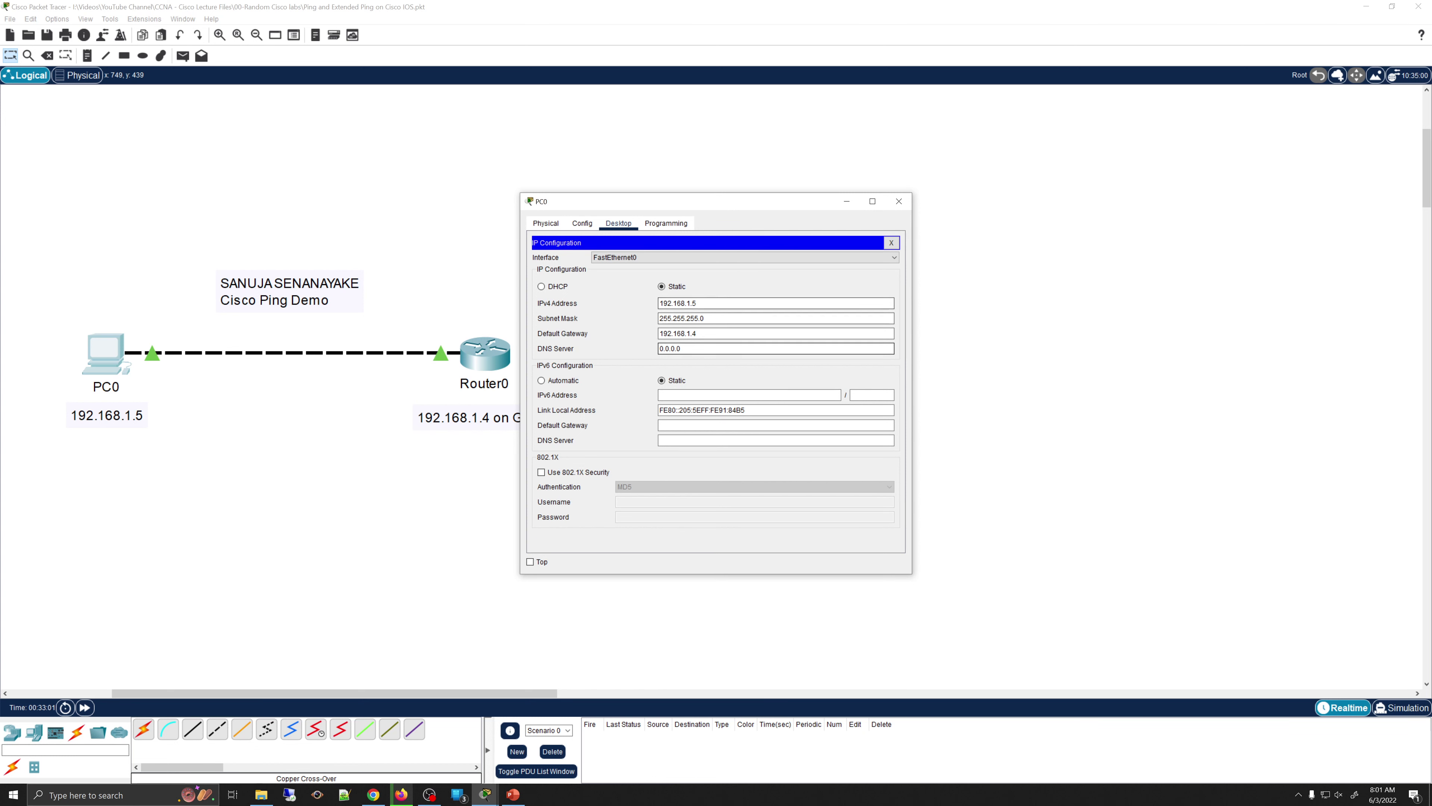
left_click(688, 333)
left_click_drag(772, 201, 849, 190)
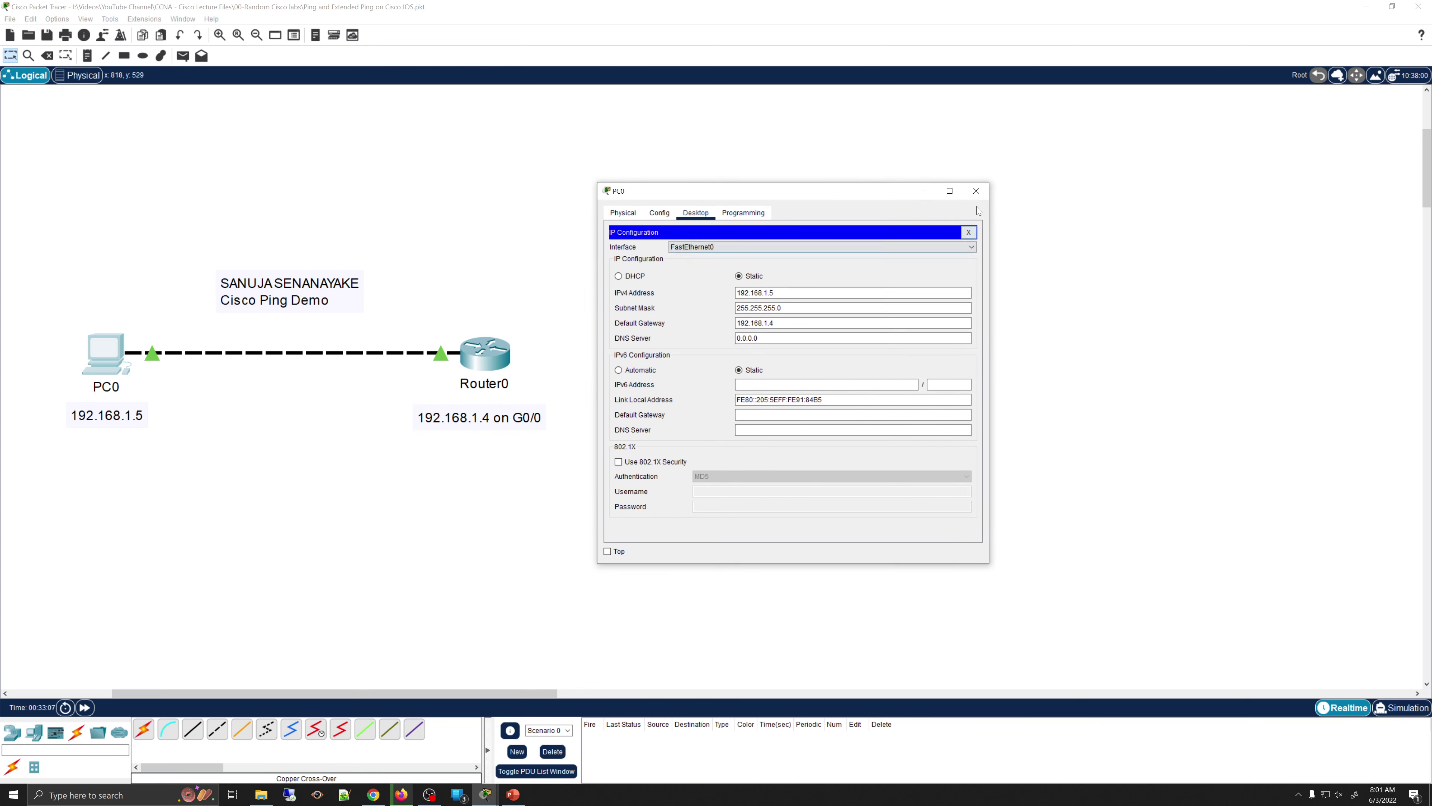
left_click(976, 190)
Step: Enter privileged mode on Router0's command line and display the running configuration with sh run
left_click(497, 360)
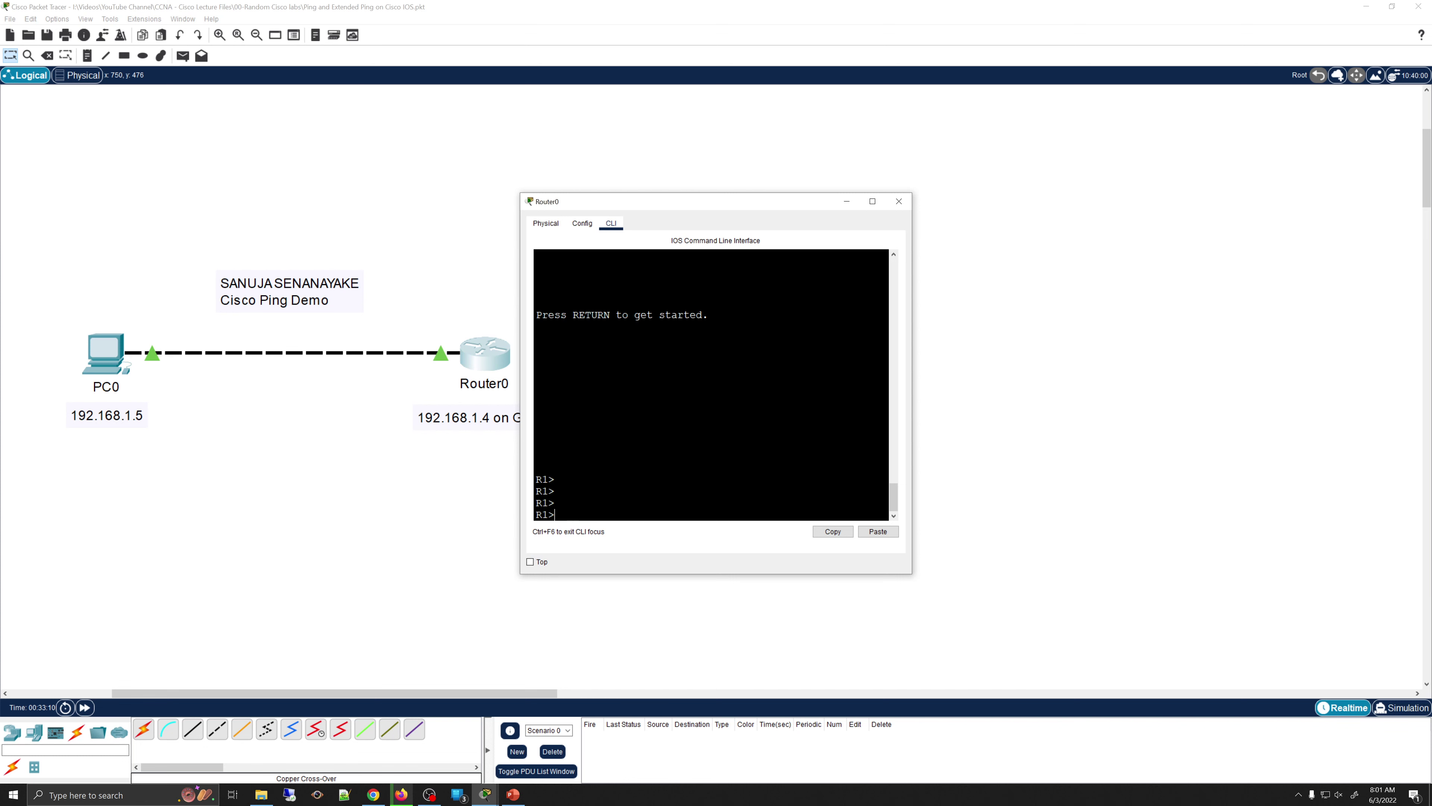
type("en")
key("Return")
type("c")
key("BackSpace")
type("sh run")
key("Return")
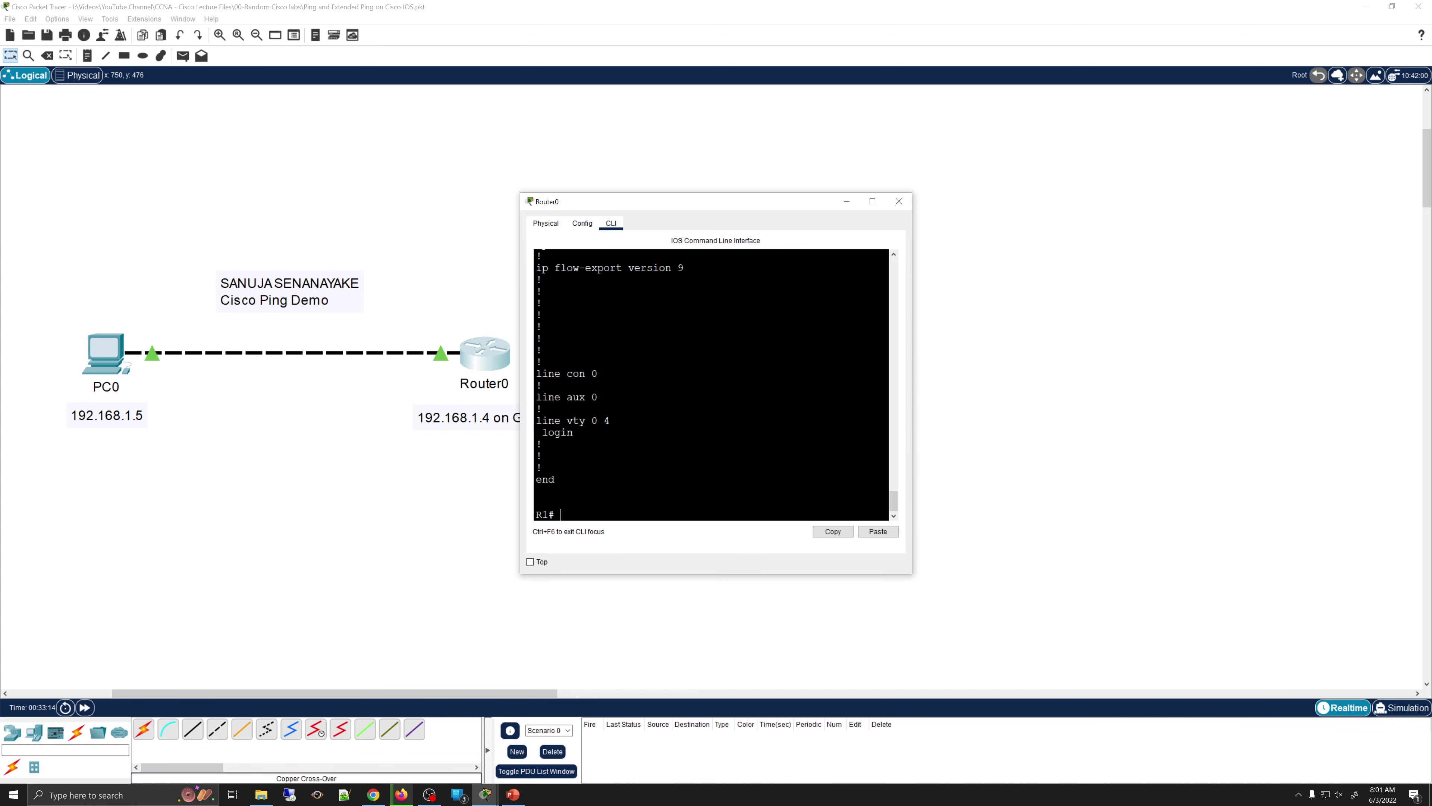
Step: Enlarge the Router0 window and examine the IP address and subnet mask of GigabitEthernet0/0 in the running configuration
left_click_drag(763, 207, 881, 138)
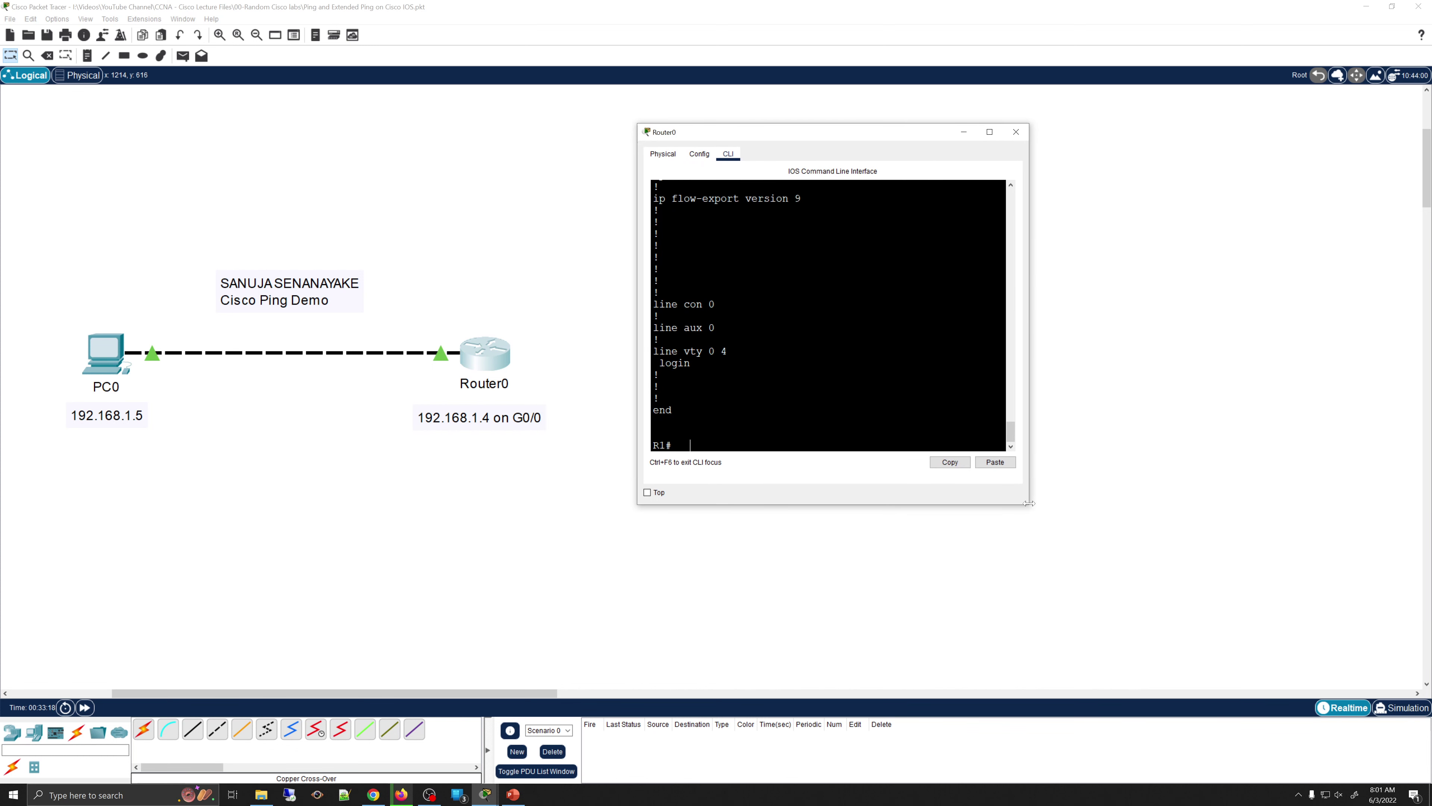
left_click_drag(1029, 504, 1213, 687)
scroll(920, 407, "up", 1)
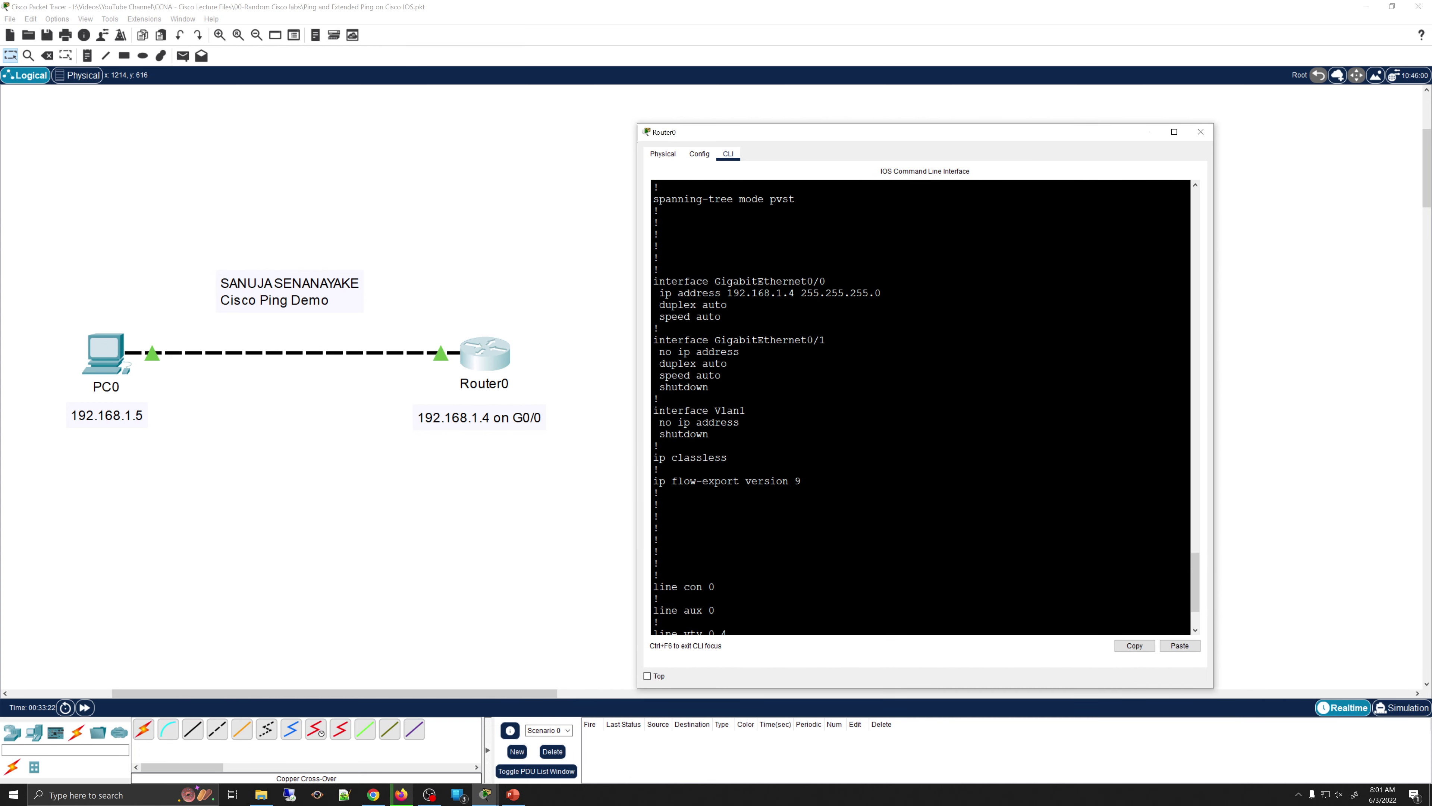
left_click_drag(796, 293, 881, 293)
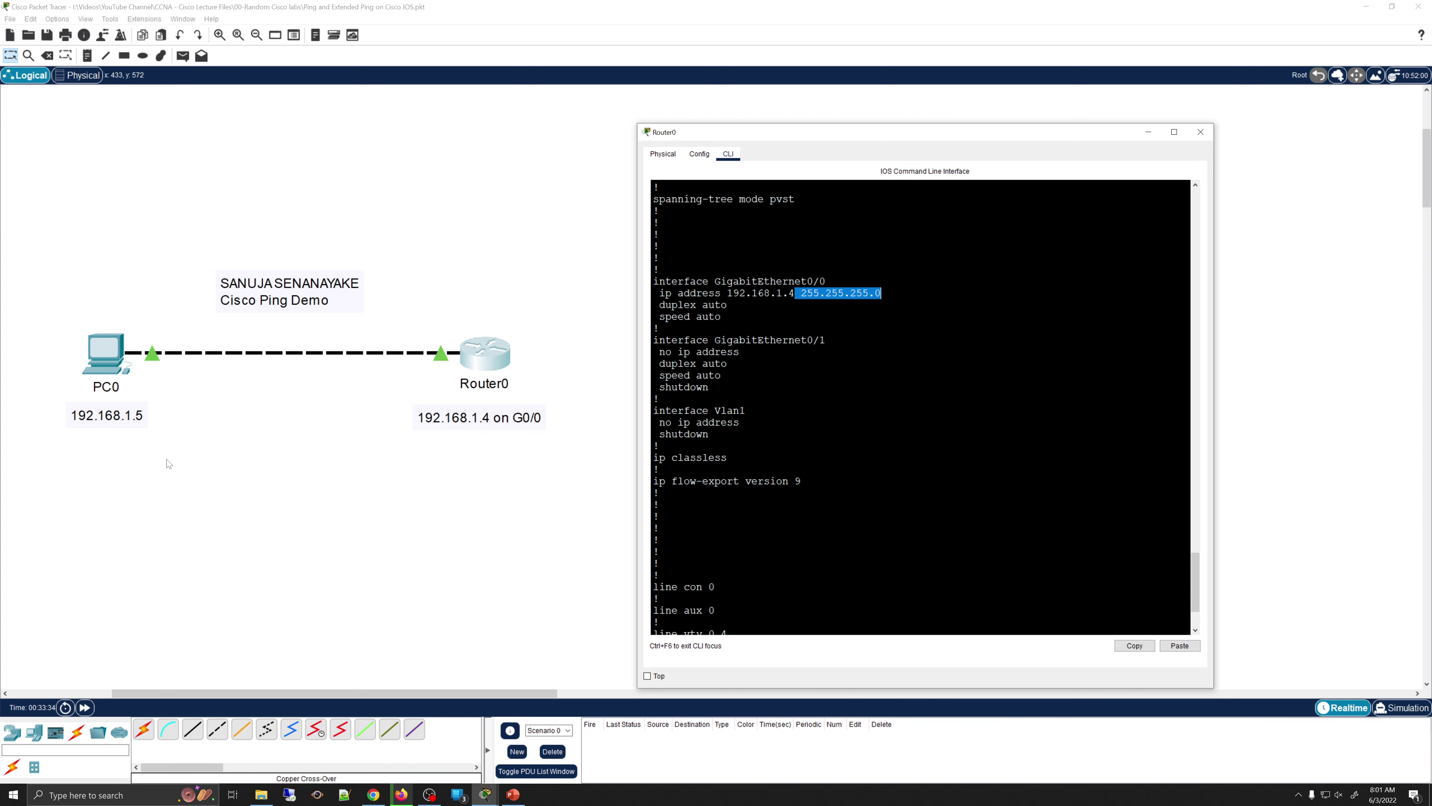
left_click(739, 320)
scroll(739, 321, "down", 3)
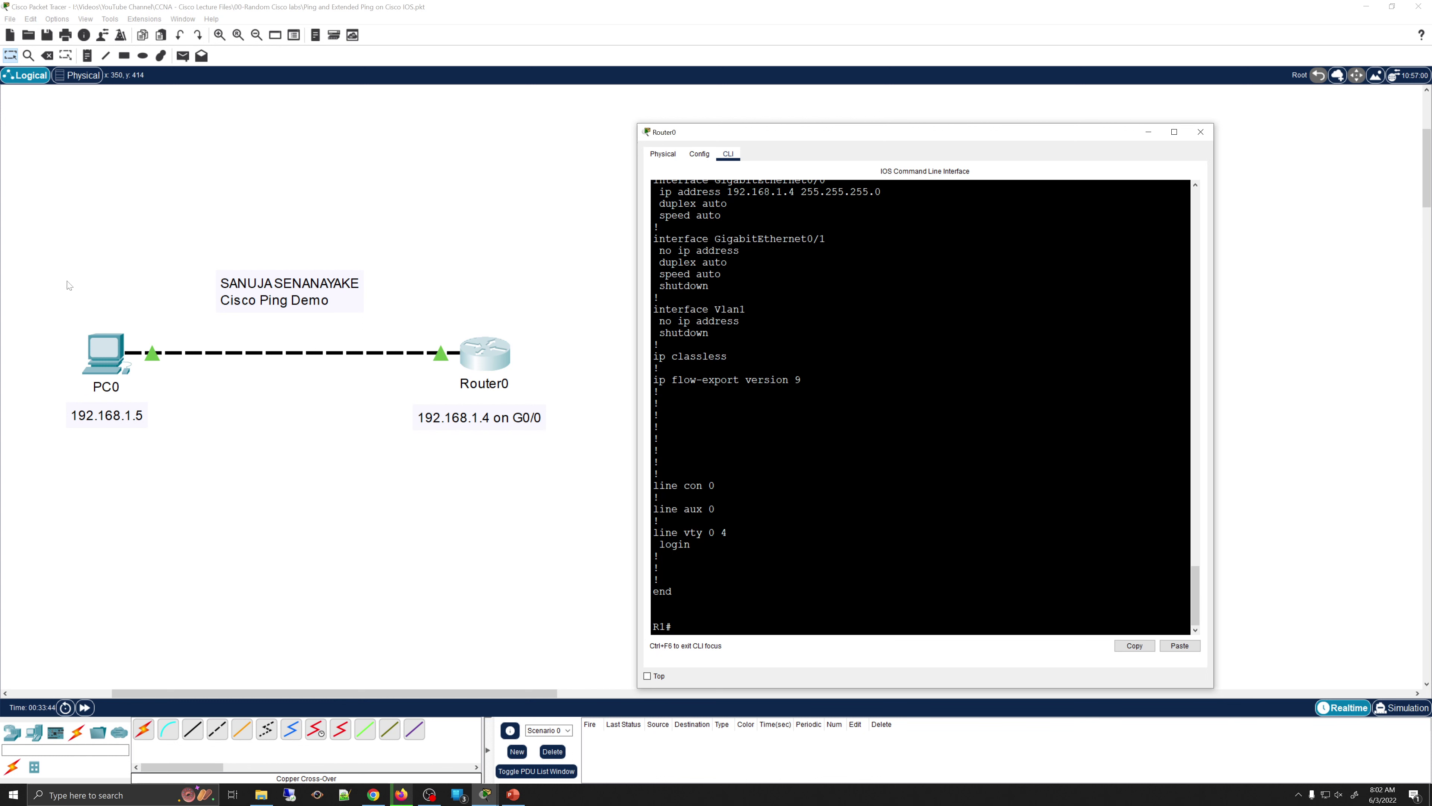
Step: Ping the router at 192.168.1.4 from PC0's Command Prompt, review the command, and close the PC0 window
left_click(111, 339)
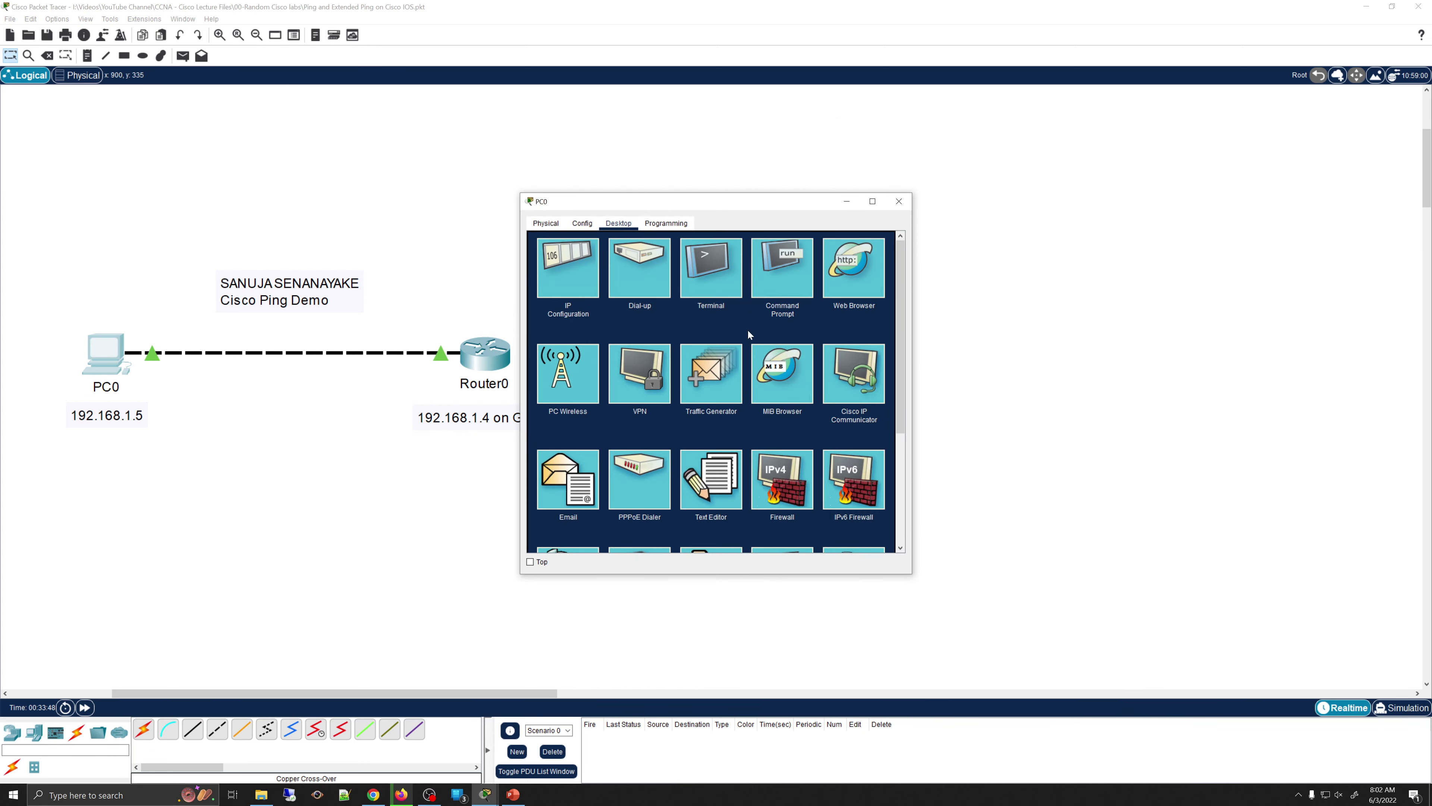
left_click(782, 266)
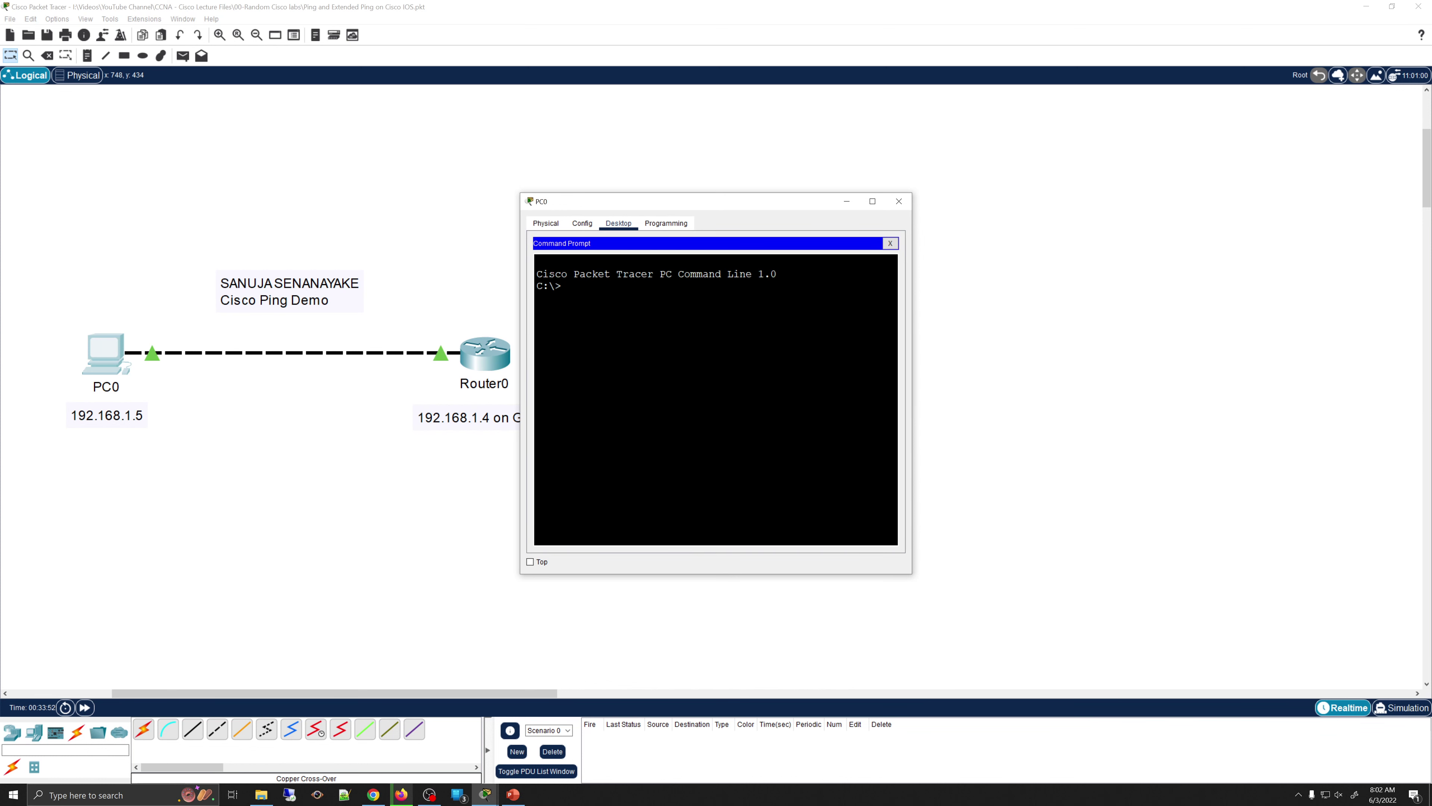
type("ping 192.168.1.4")
left_click_drag(711, 197, 879, 212)
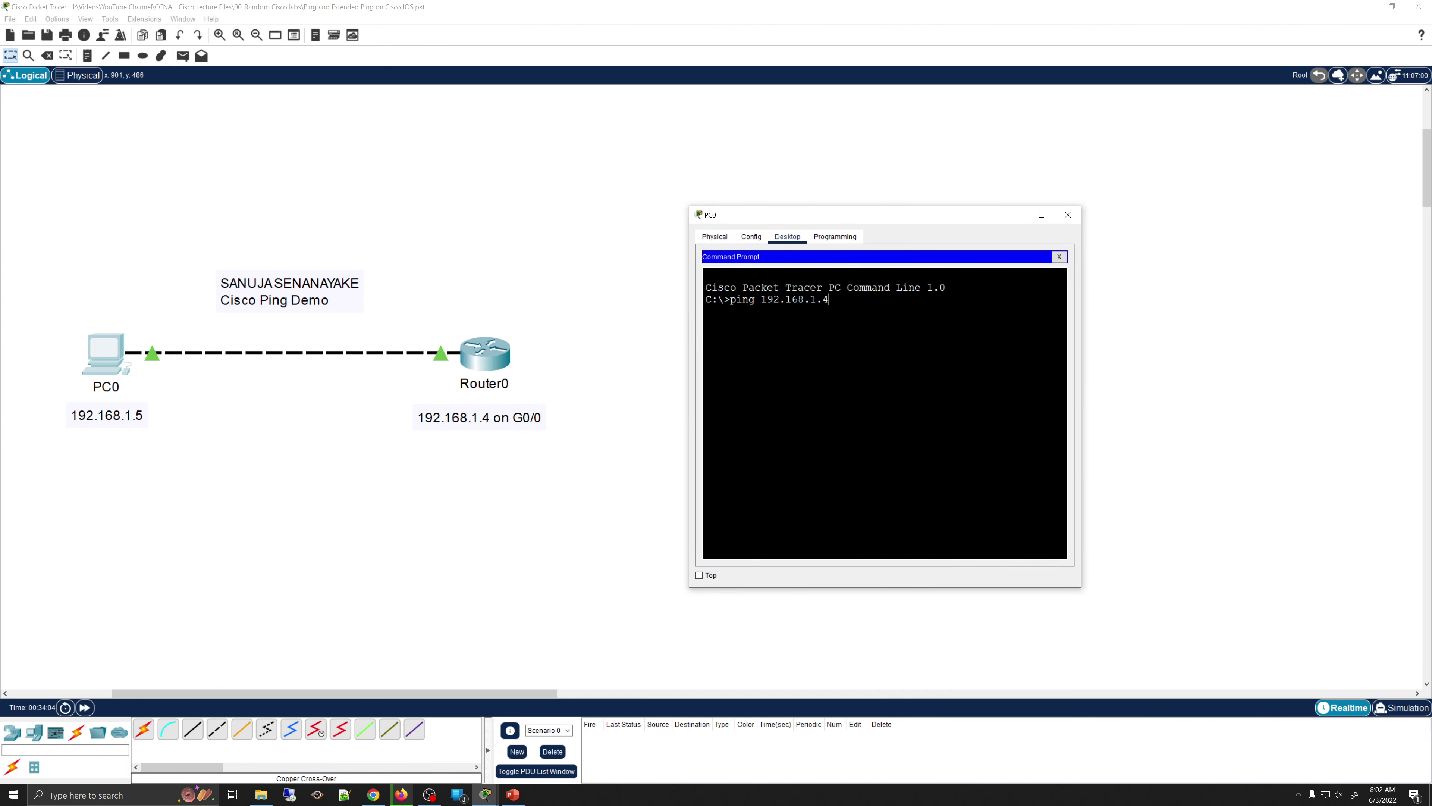
type(".4")
key("Return")
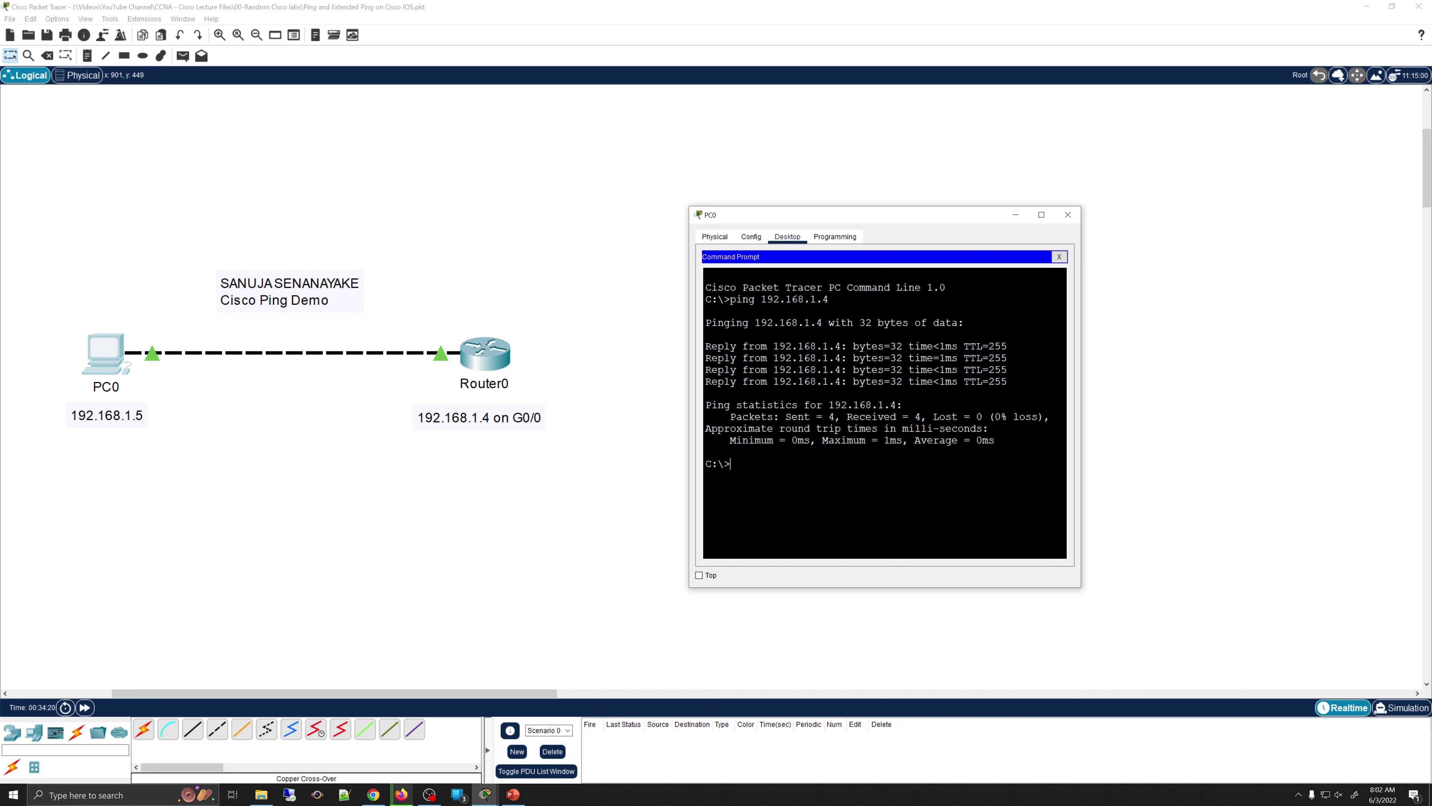
left_click_drag(724, 300, 831, 300)
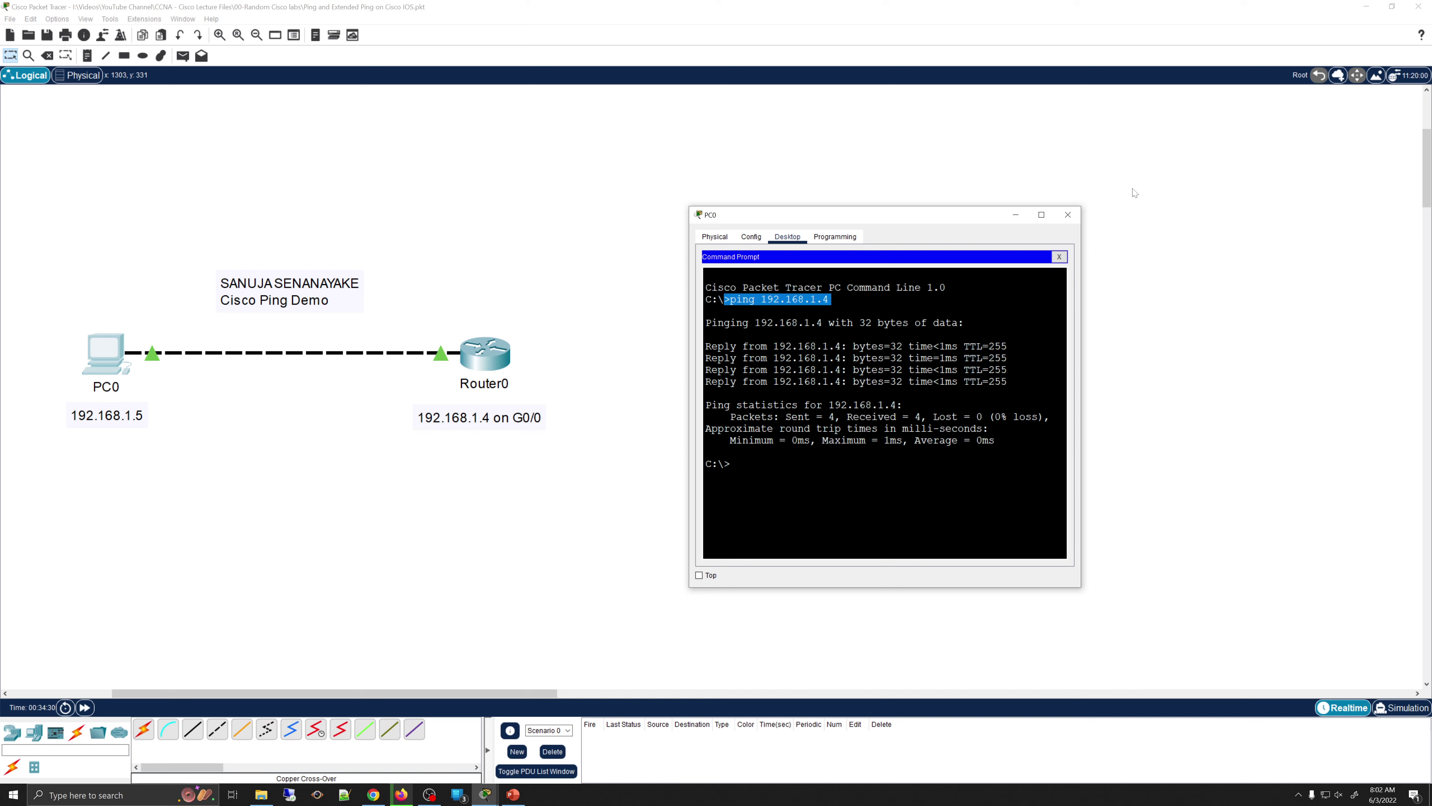
left_click(1069, 220)
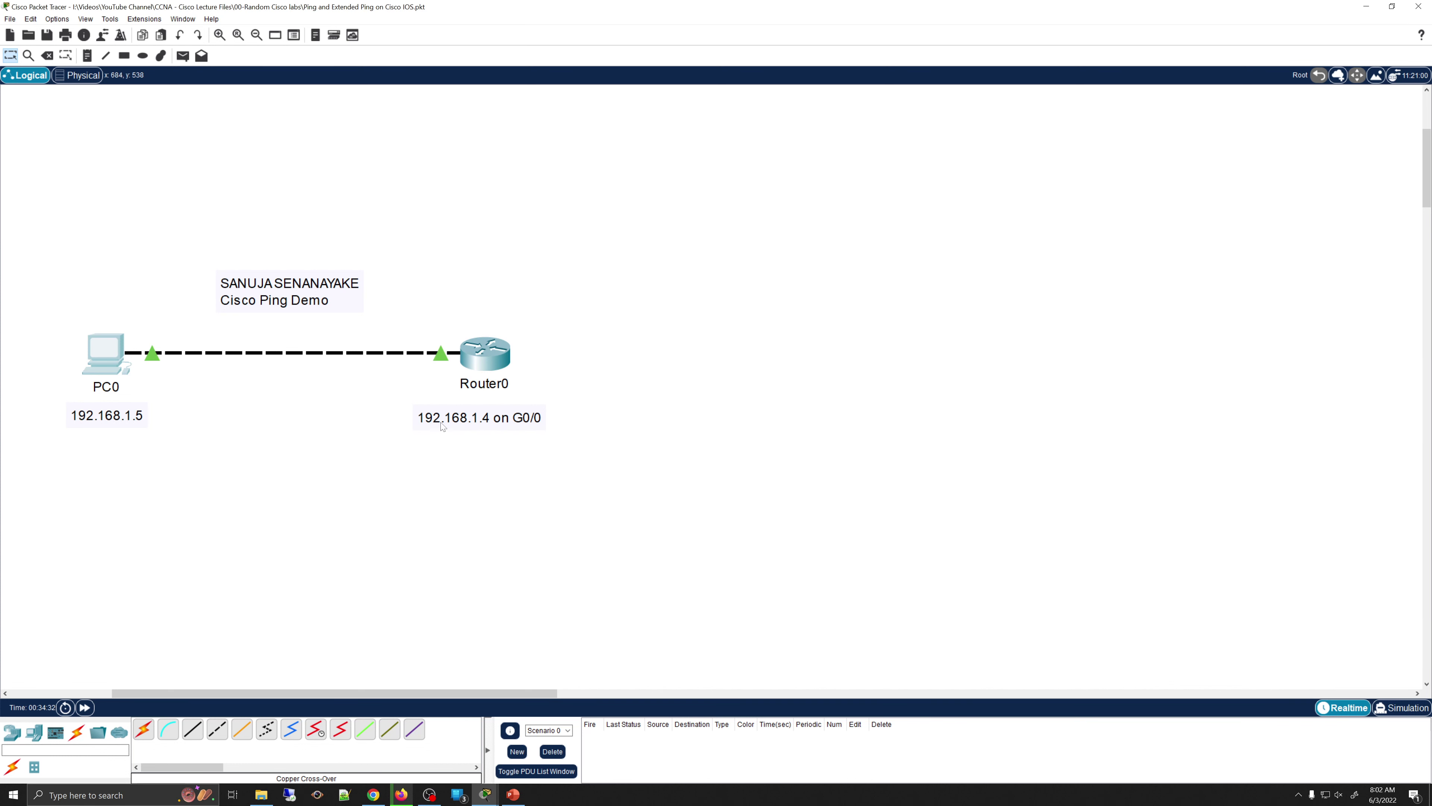
Step: Exit privileged mode on Router0 and ping 192.168.1.5 from user EXEC mode
left_click(489, 361)
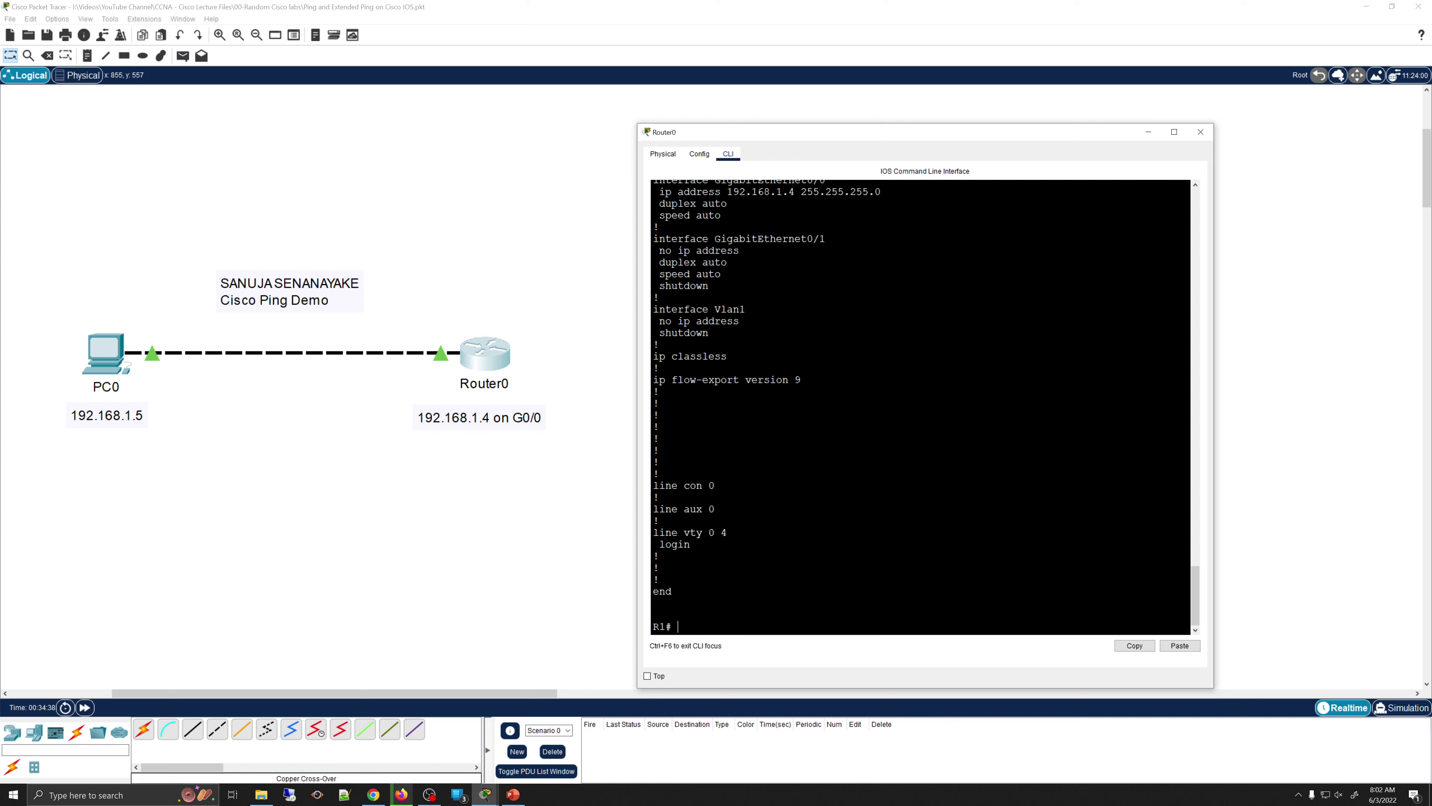
type("exit")
key("Return")
key("Return")
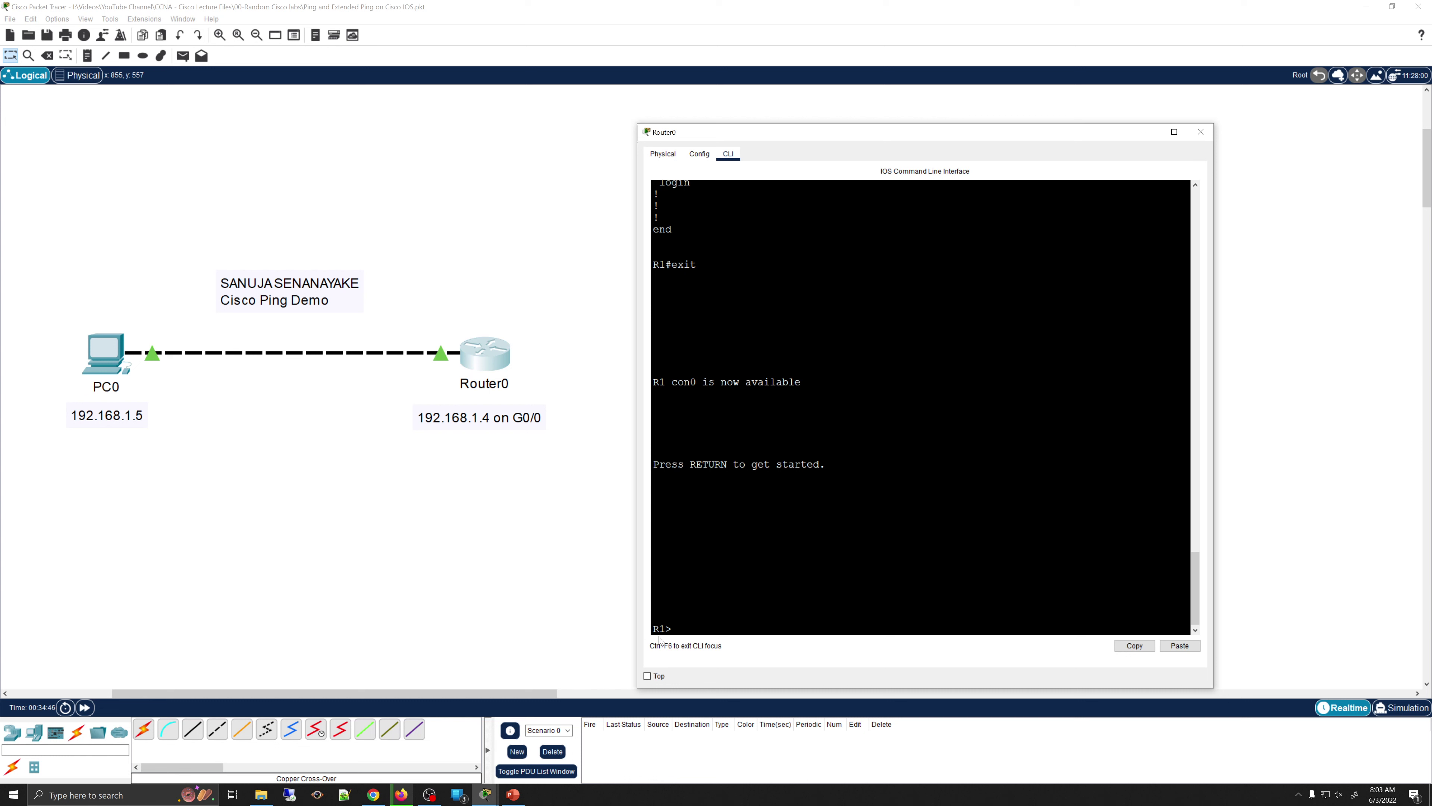
type("ping 192.168.1.5")
key("Return")
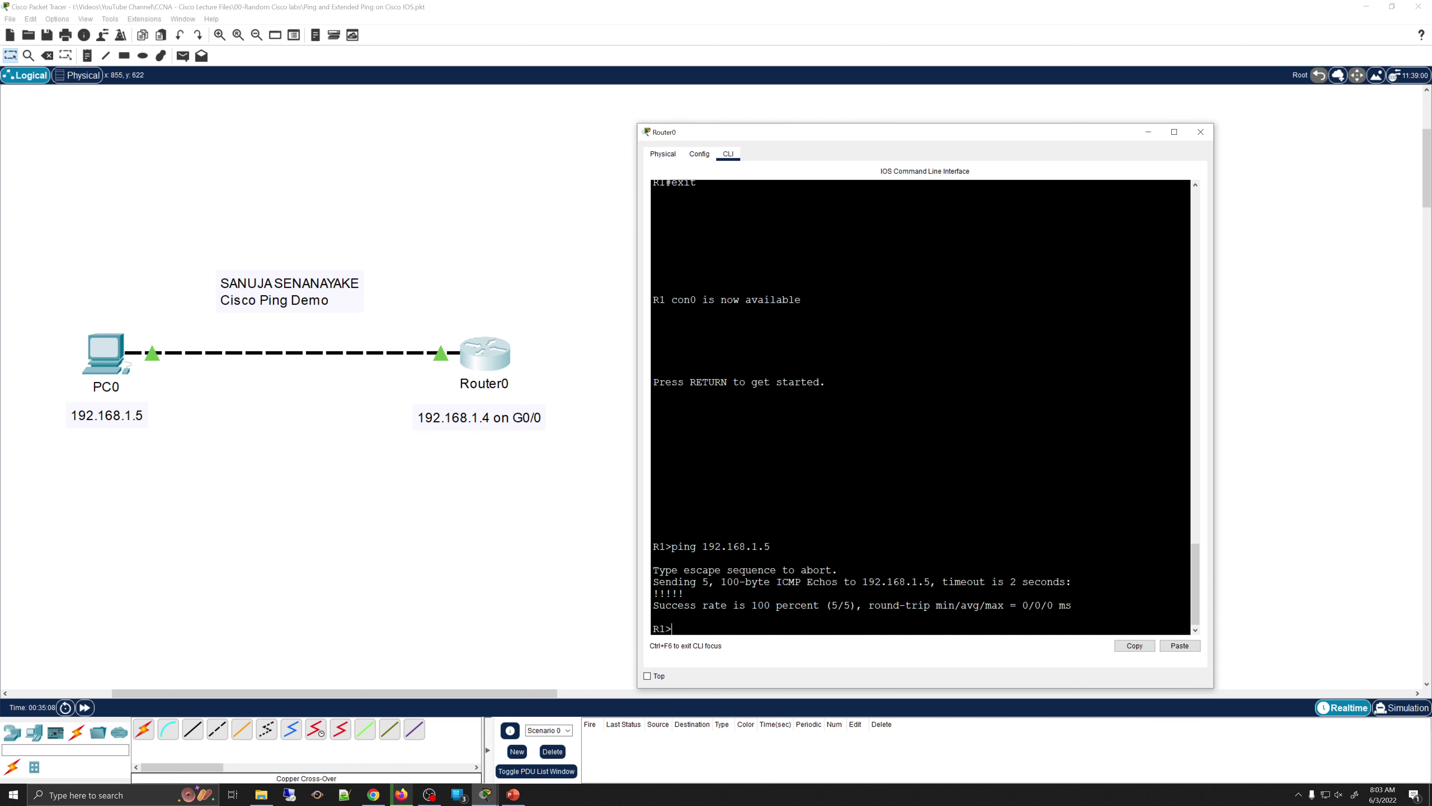
Step: Compare the ping output in PC0's Command Prompt with the ping output in Router0's command line
left_click(94, 354)
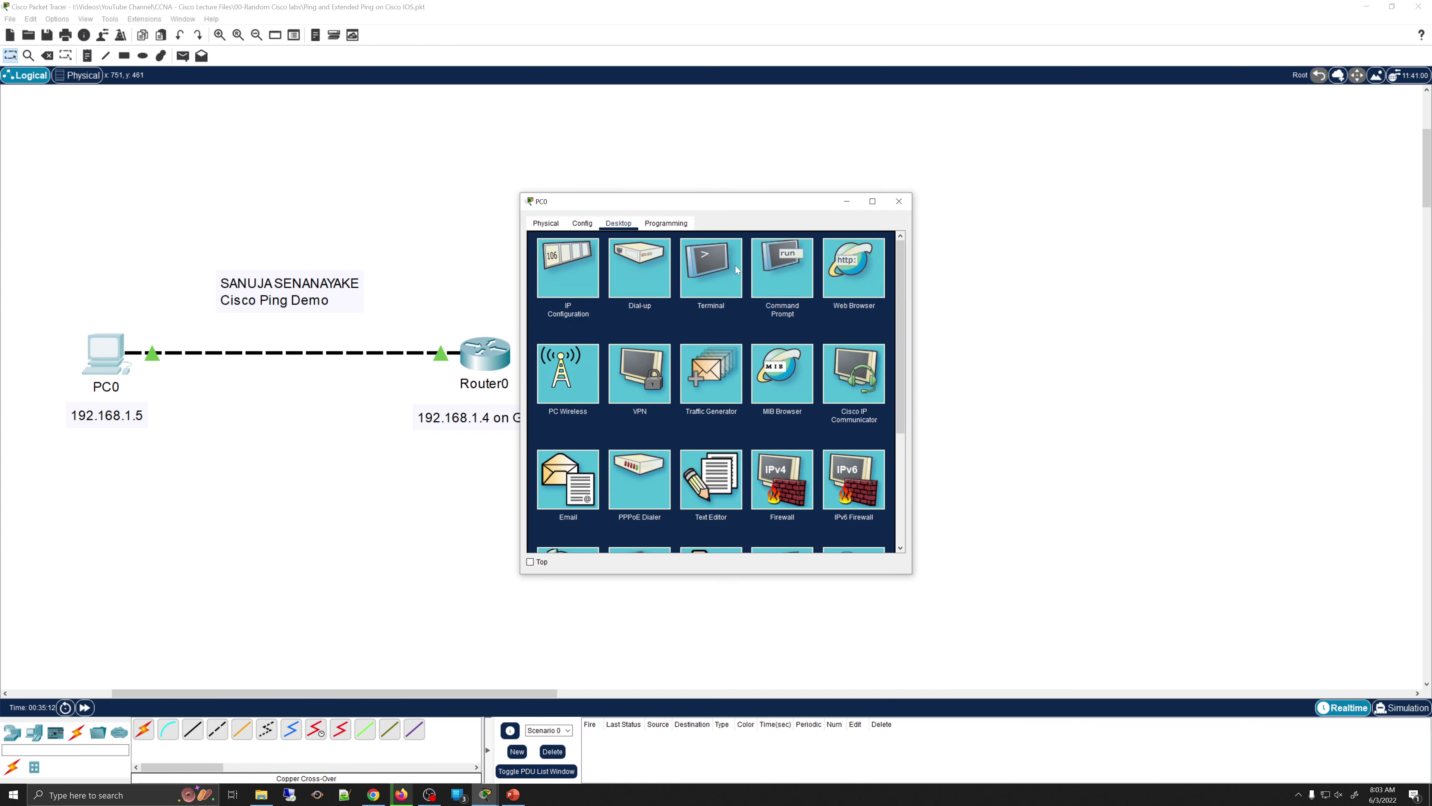
left_click(778, 272)
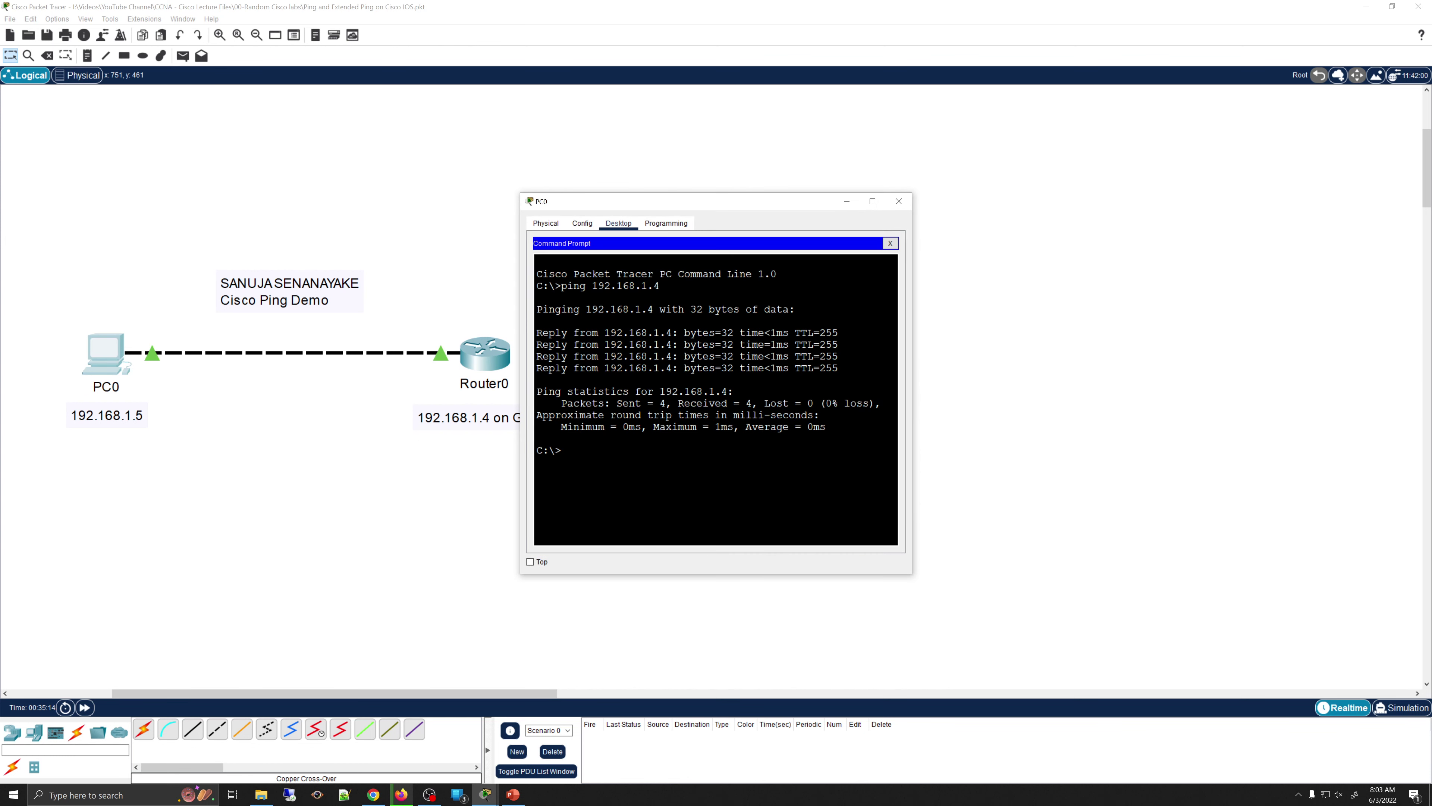
left_click_drag(536, 333, 542, 368)
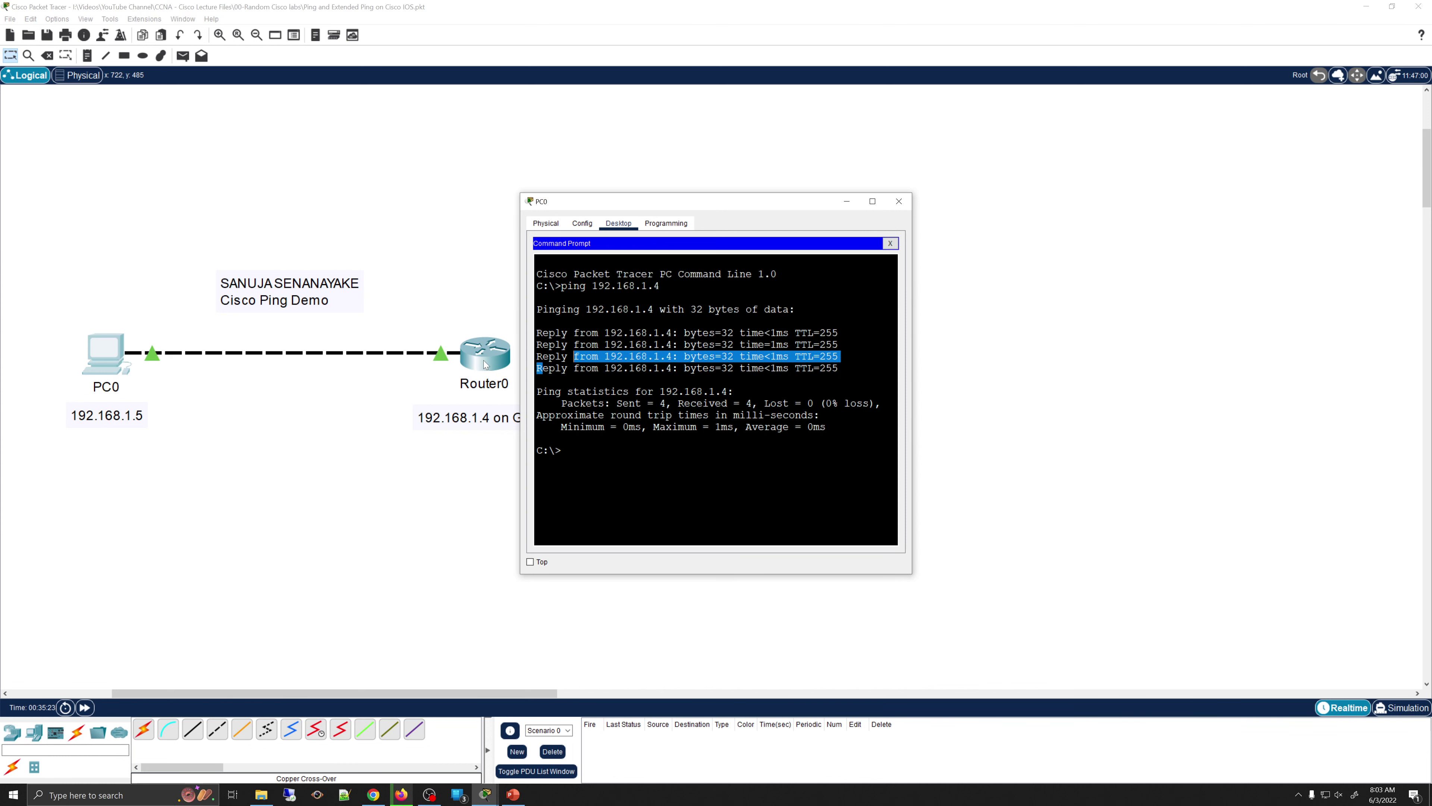
left_click(486, 361)
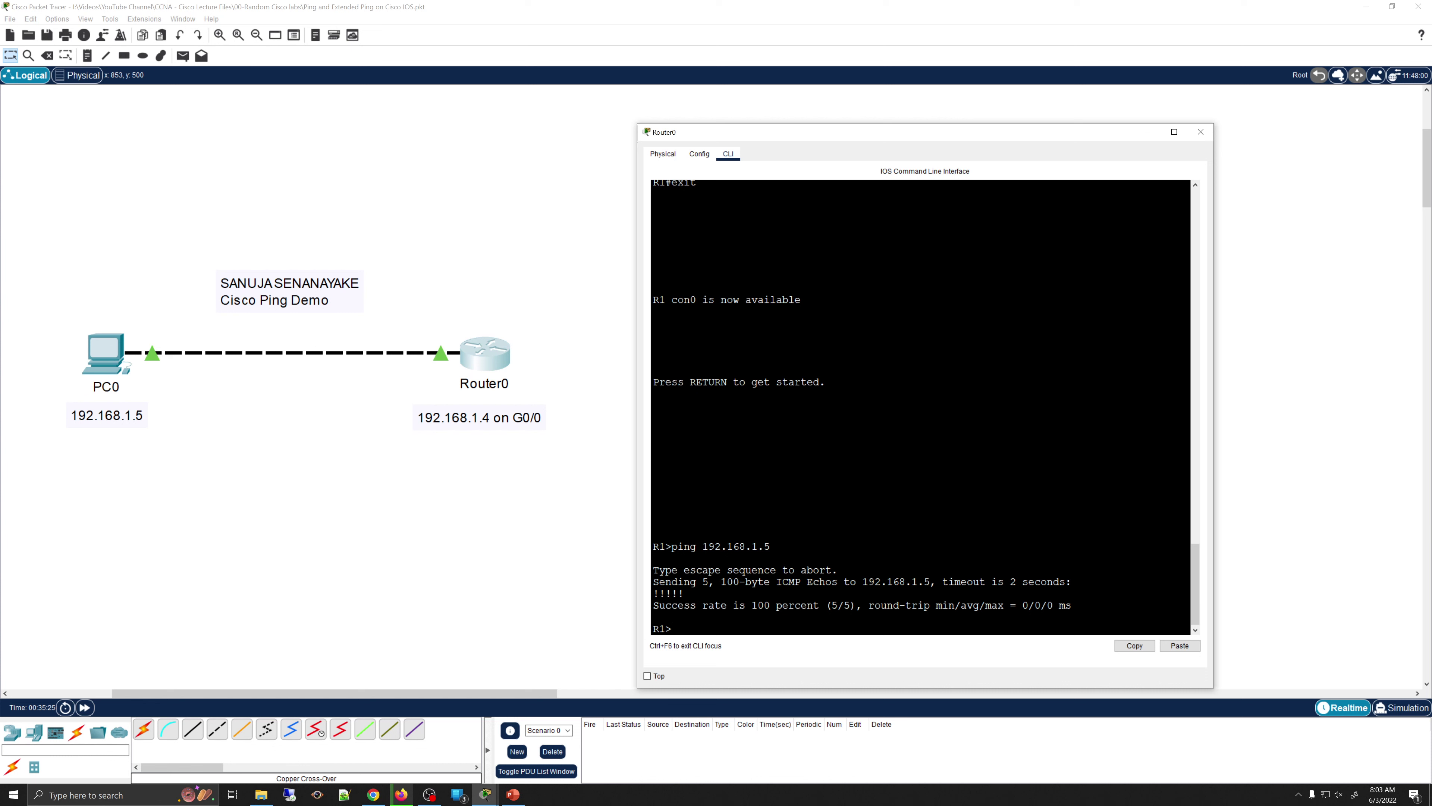
left_click_drag(708, 582, 660, 594)
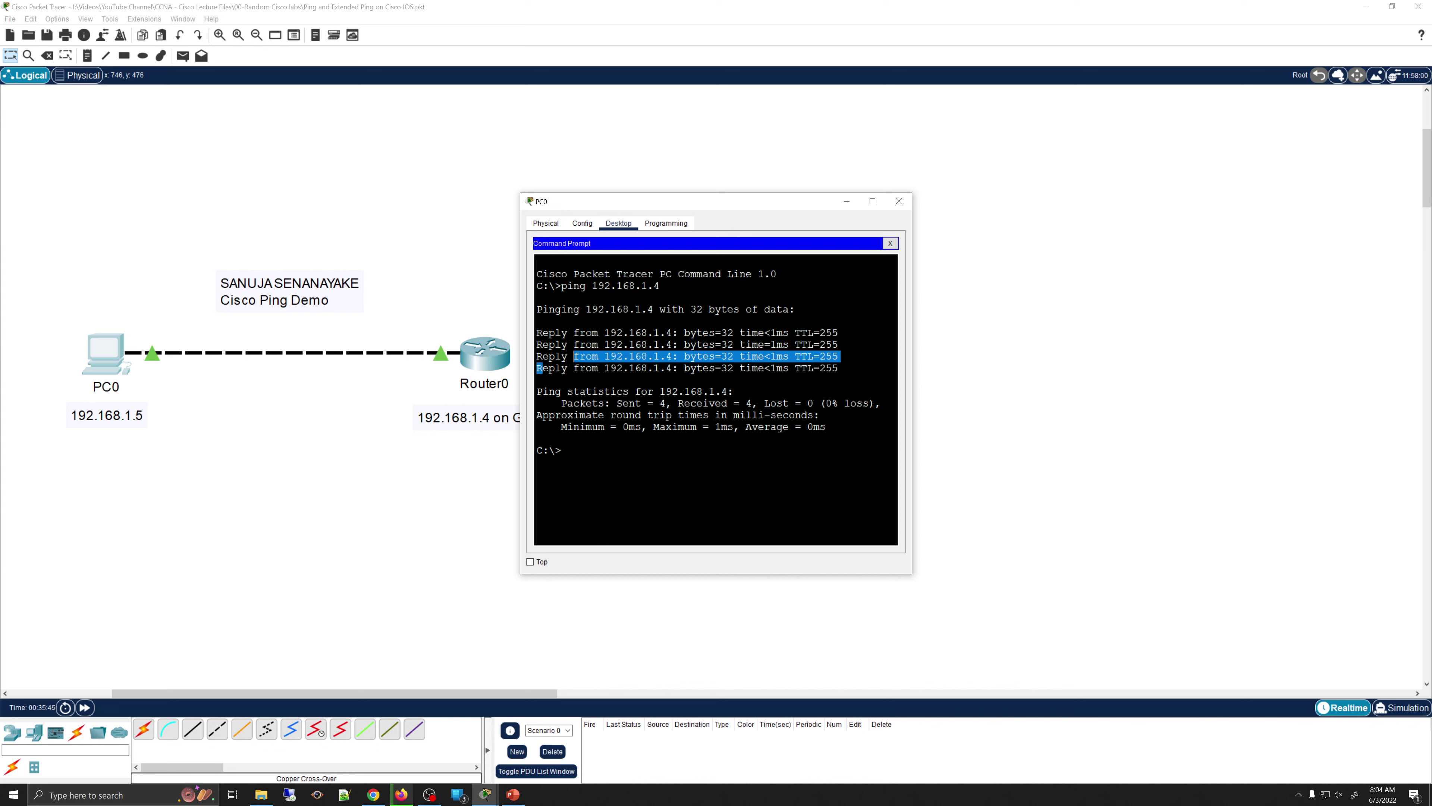
left_click(489, 360)
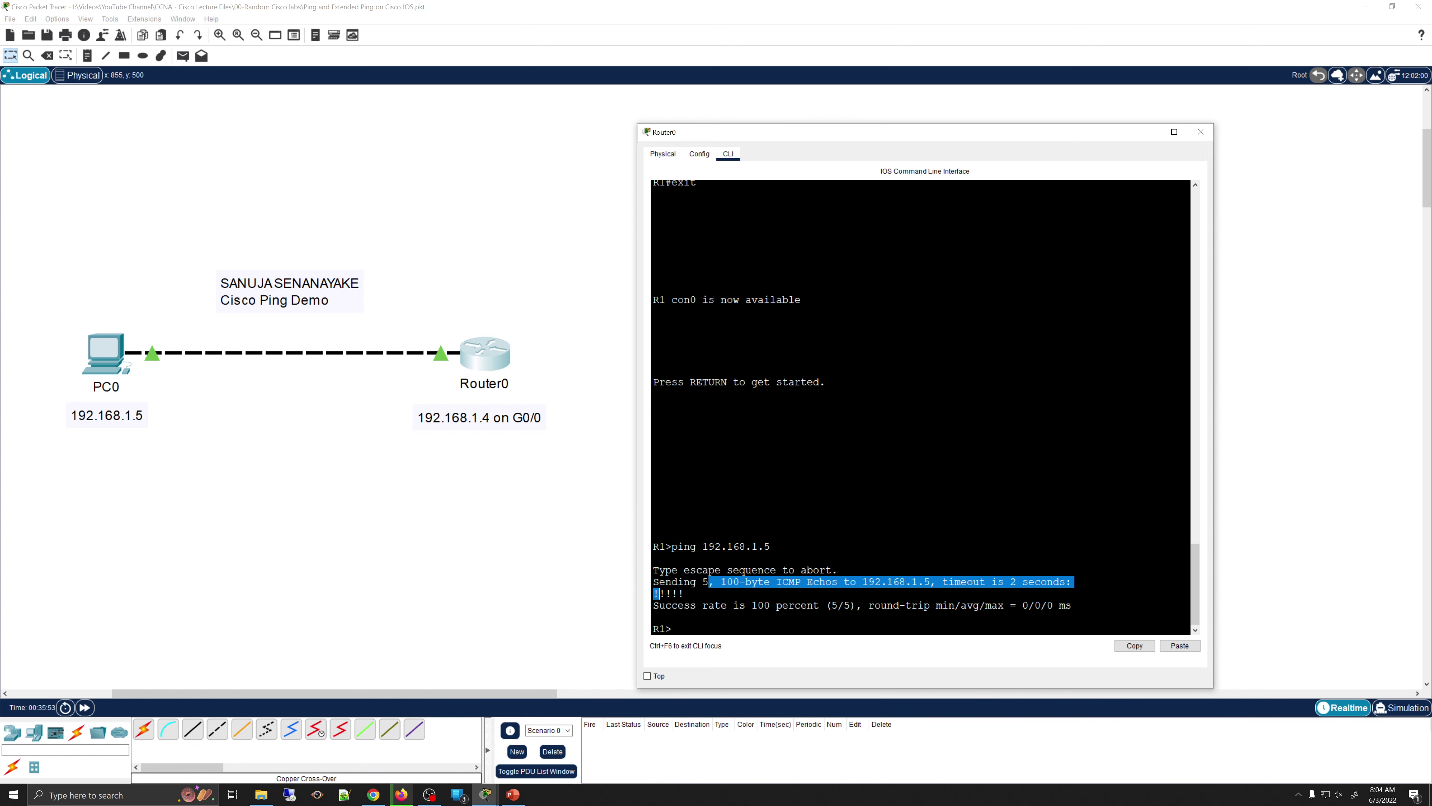
left_click(671, 629)
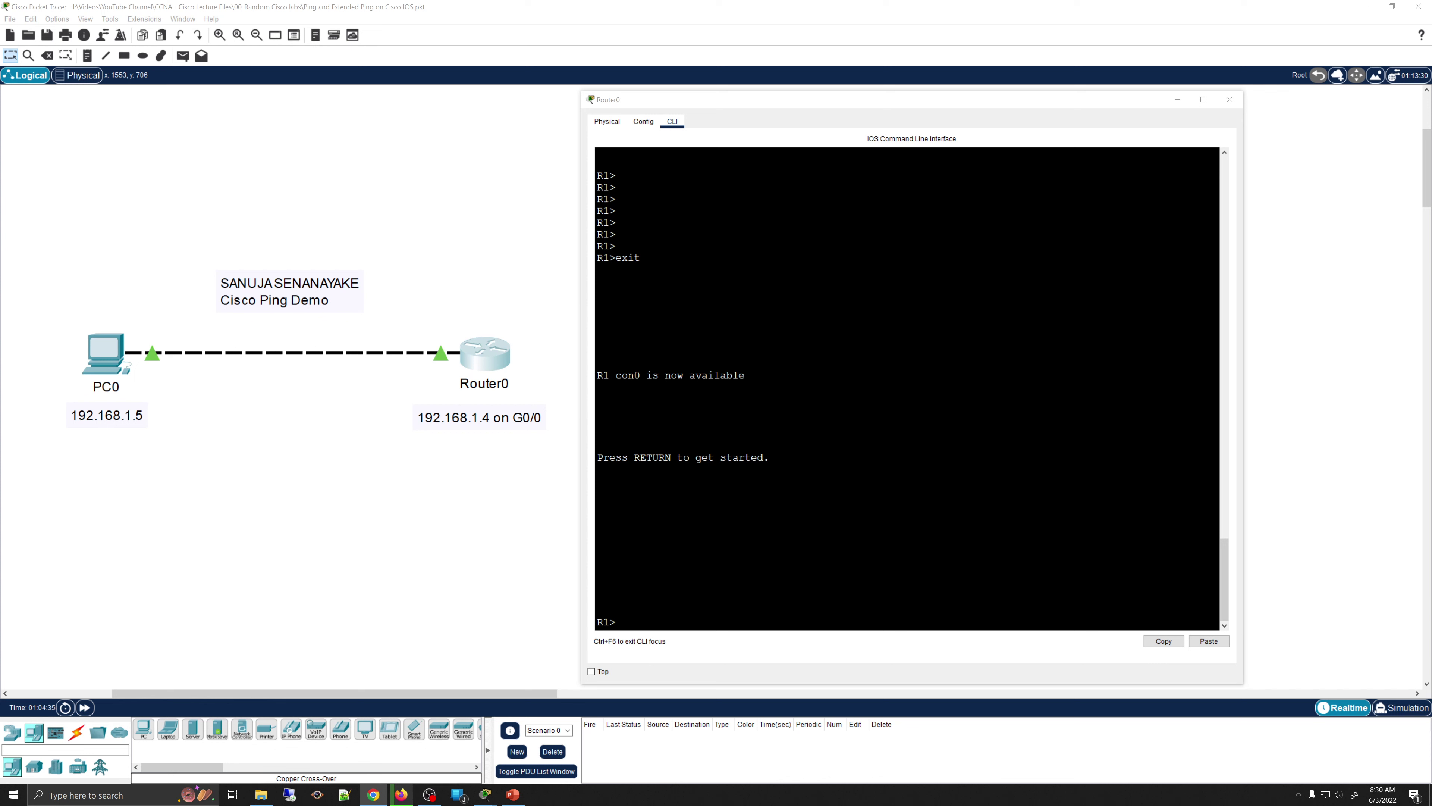
Step: Return to Router0's command line and enter privileged EXEC mode with en
key("alt+Tab")
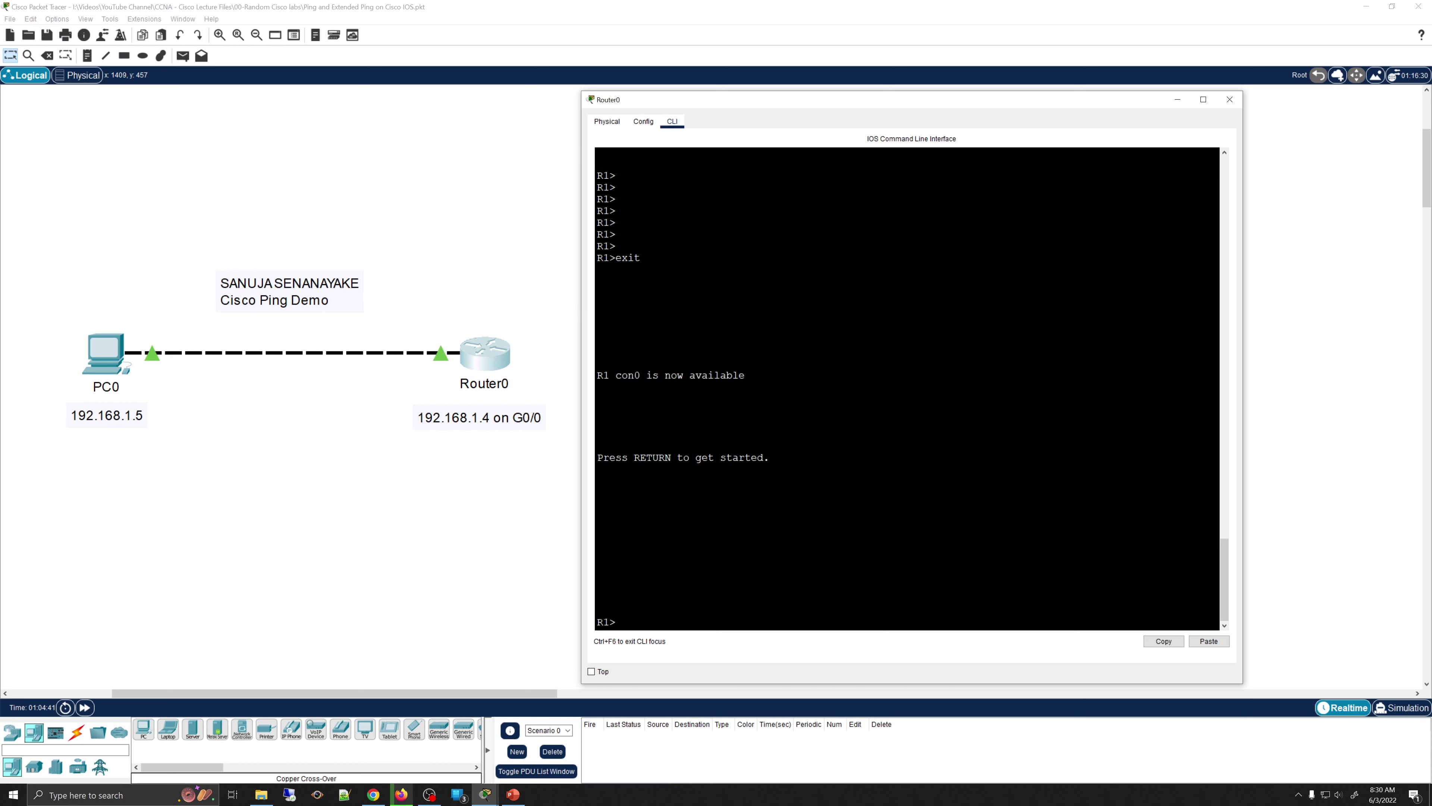
type("en")
key("Return")
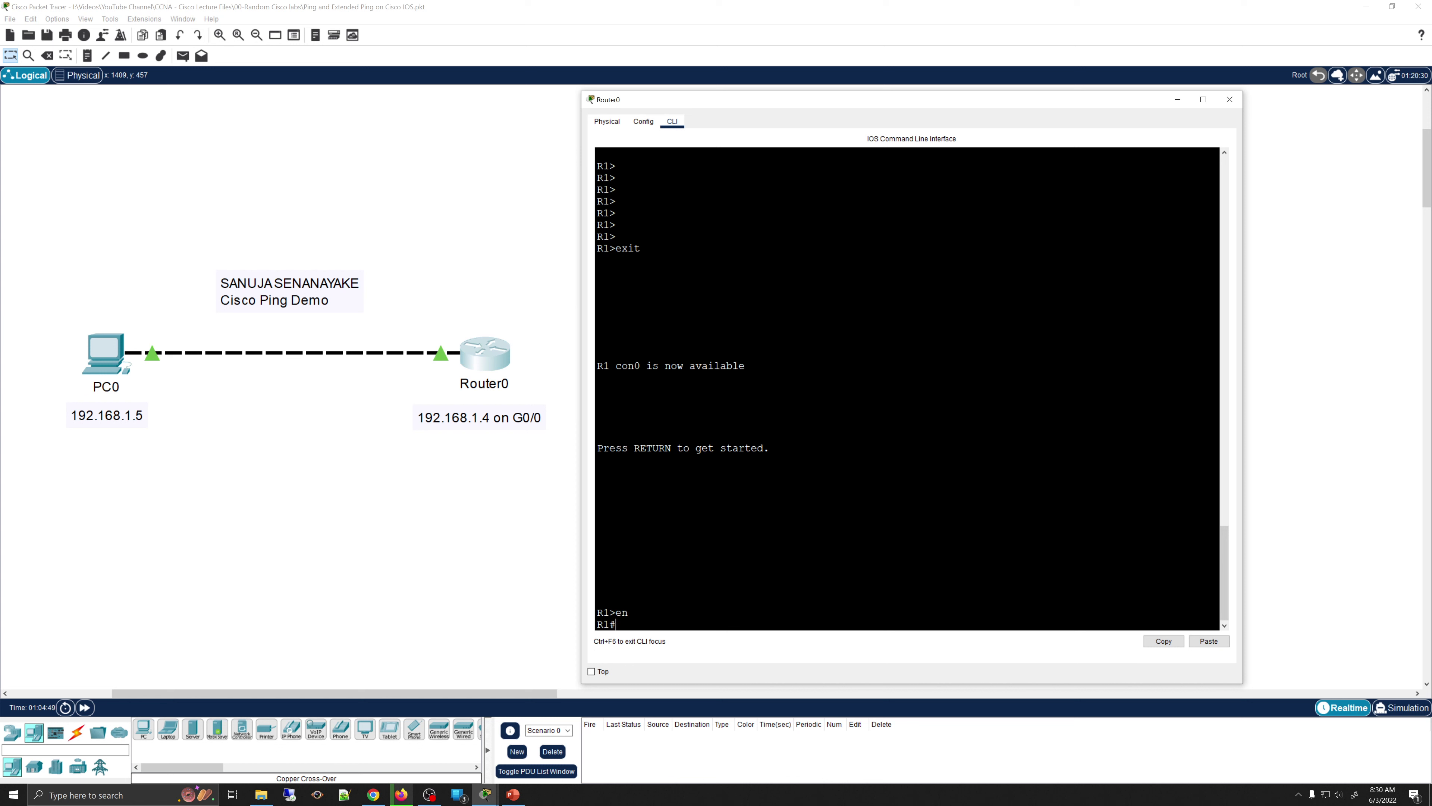
left_click_drag(610, 612, 617, 612)
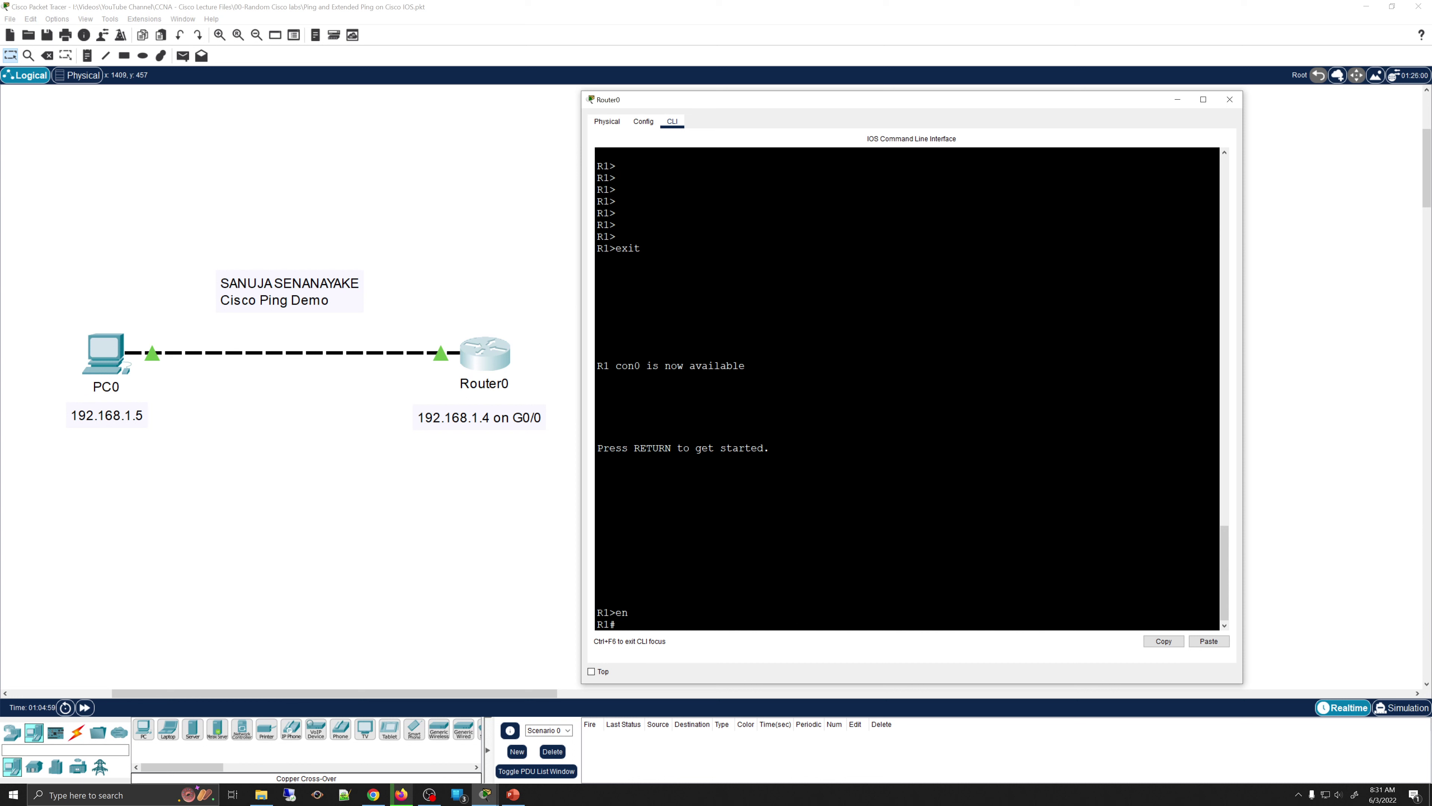
Step: Start an extended ping by running ping without an address, and accept the default ip protocol
type("ping")
key("Return")
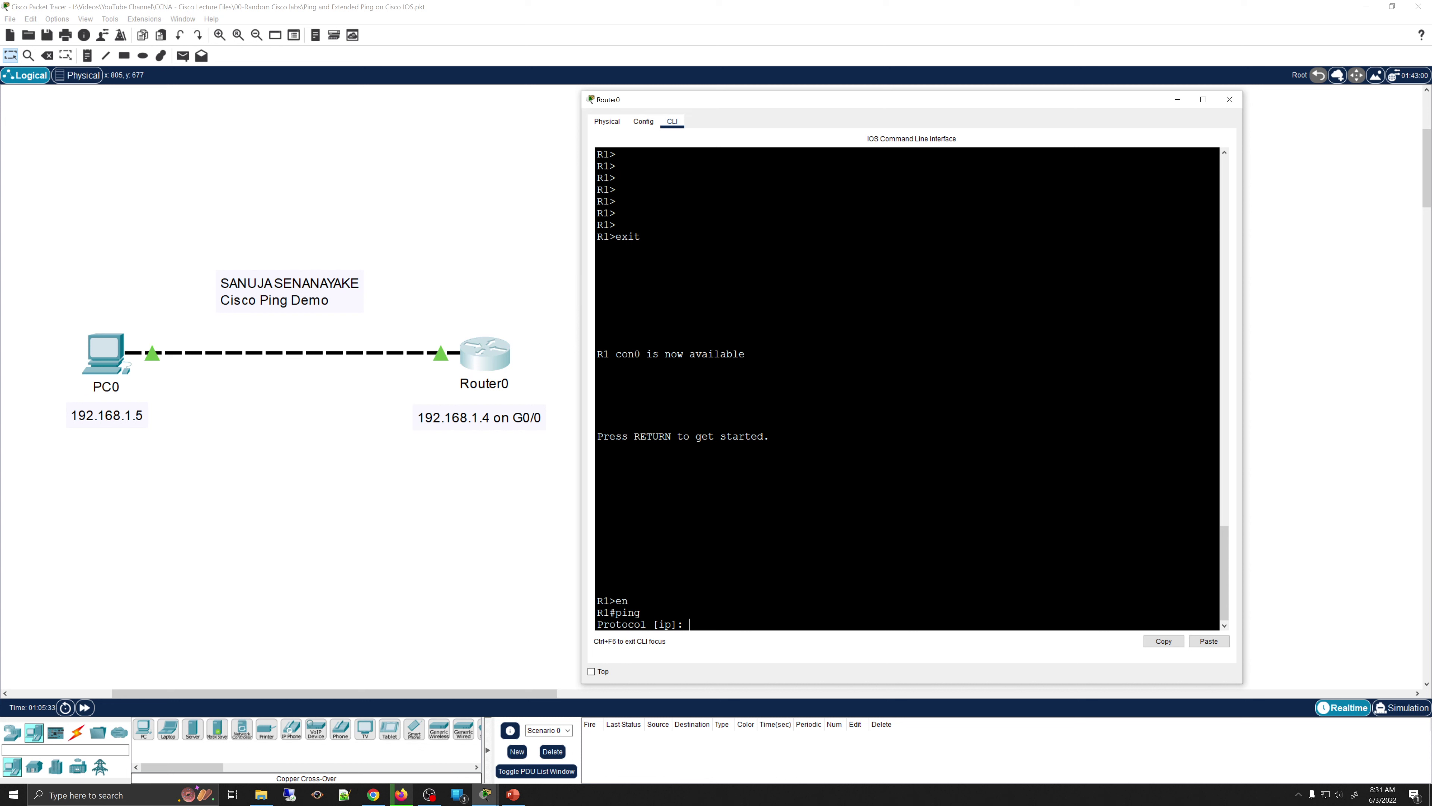
left_click_drag(653, 624, 672, 624)
left_click(665, 624)
left_click_drag(603, 625, 678, 624)
left_click(679, 624)
key("Return")
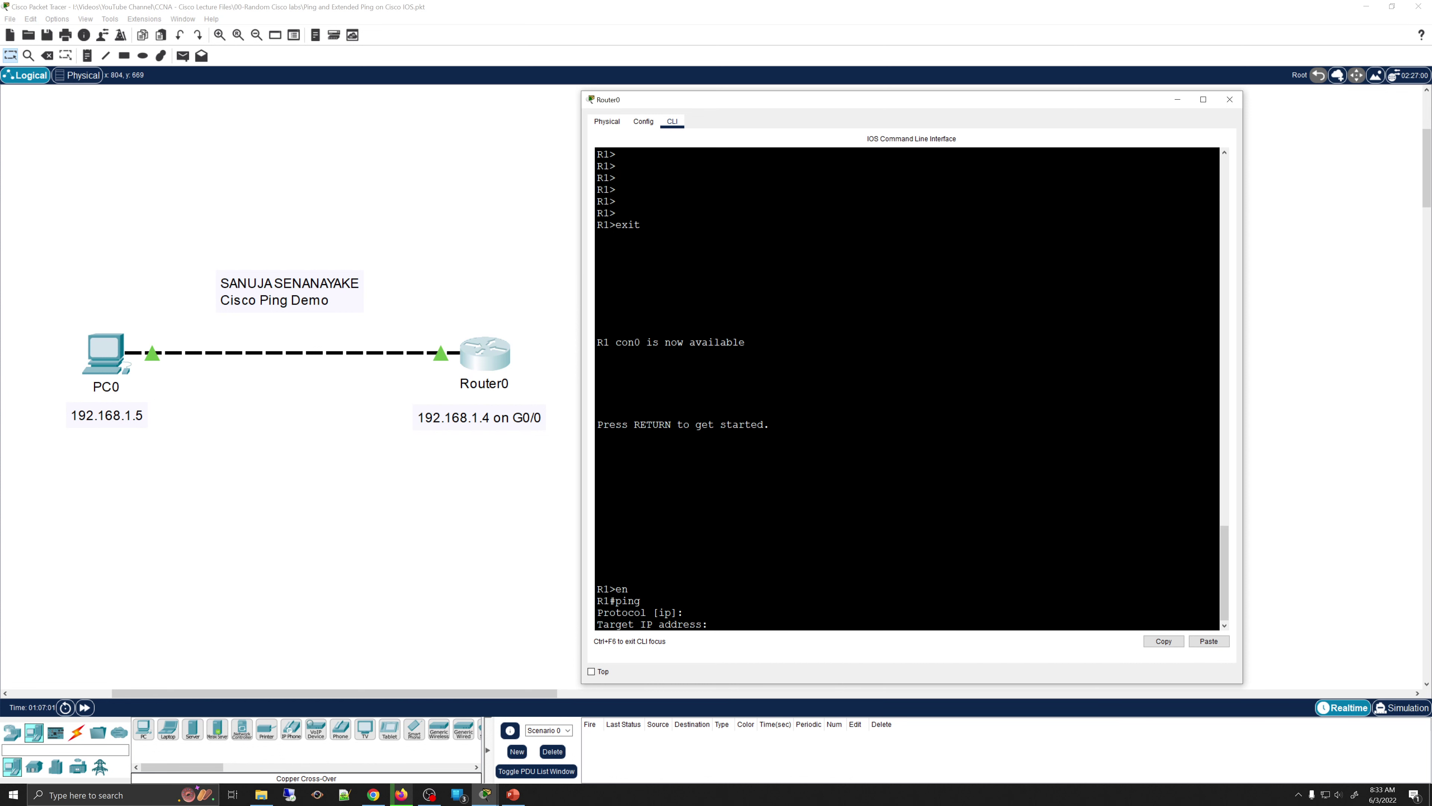
Step: Set the extended ping's target IP address to 192.168.1.5 and its repeat count to 50
type("92.168.1.5")
key("Return")
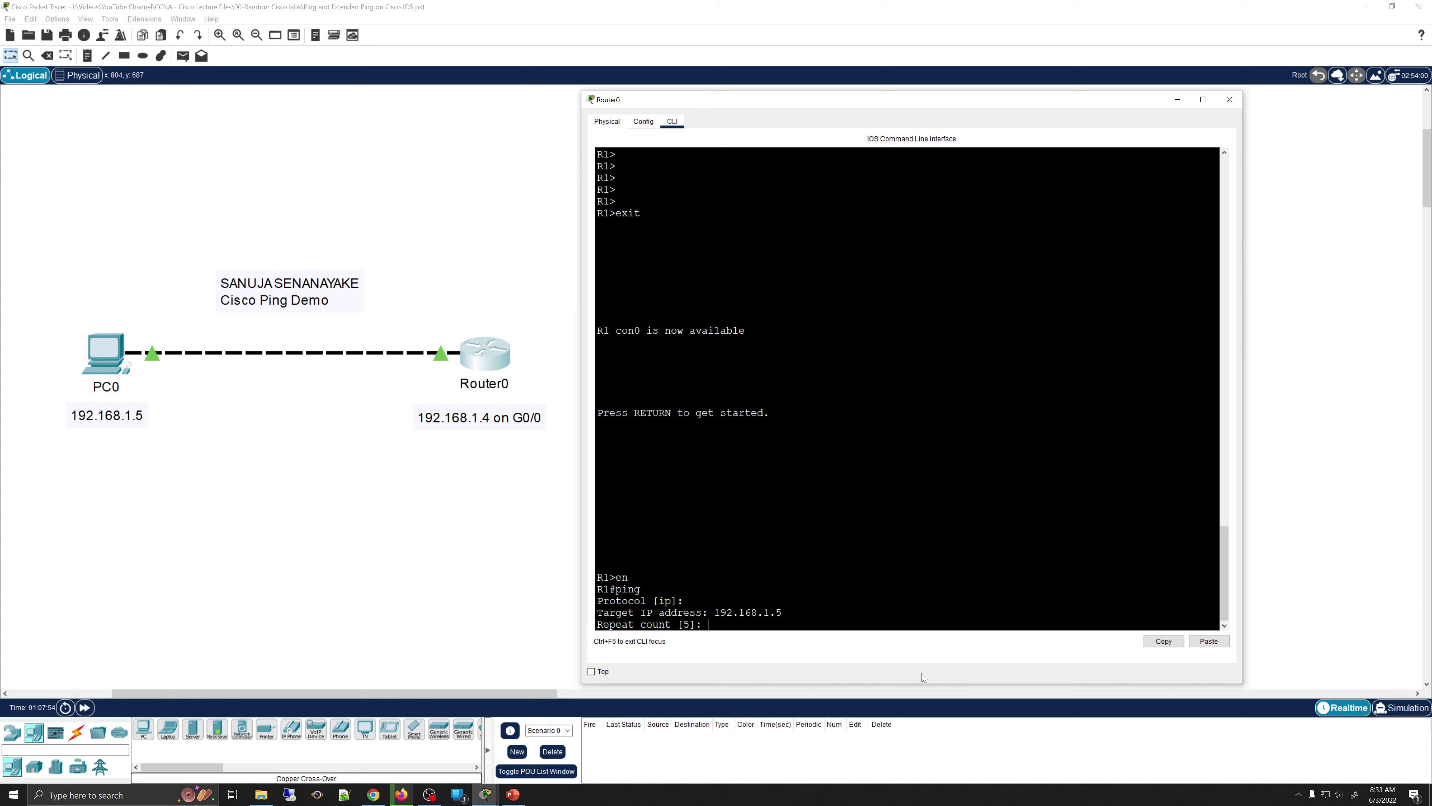
type("50")
key("Return")
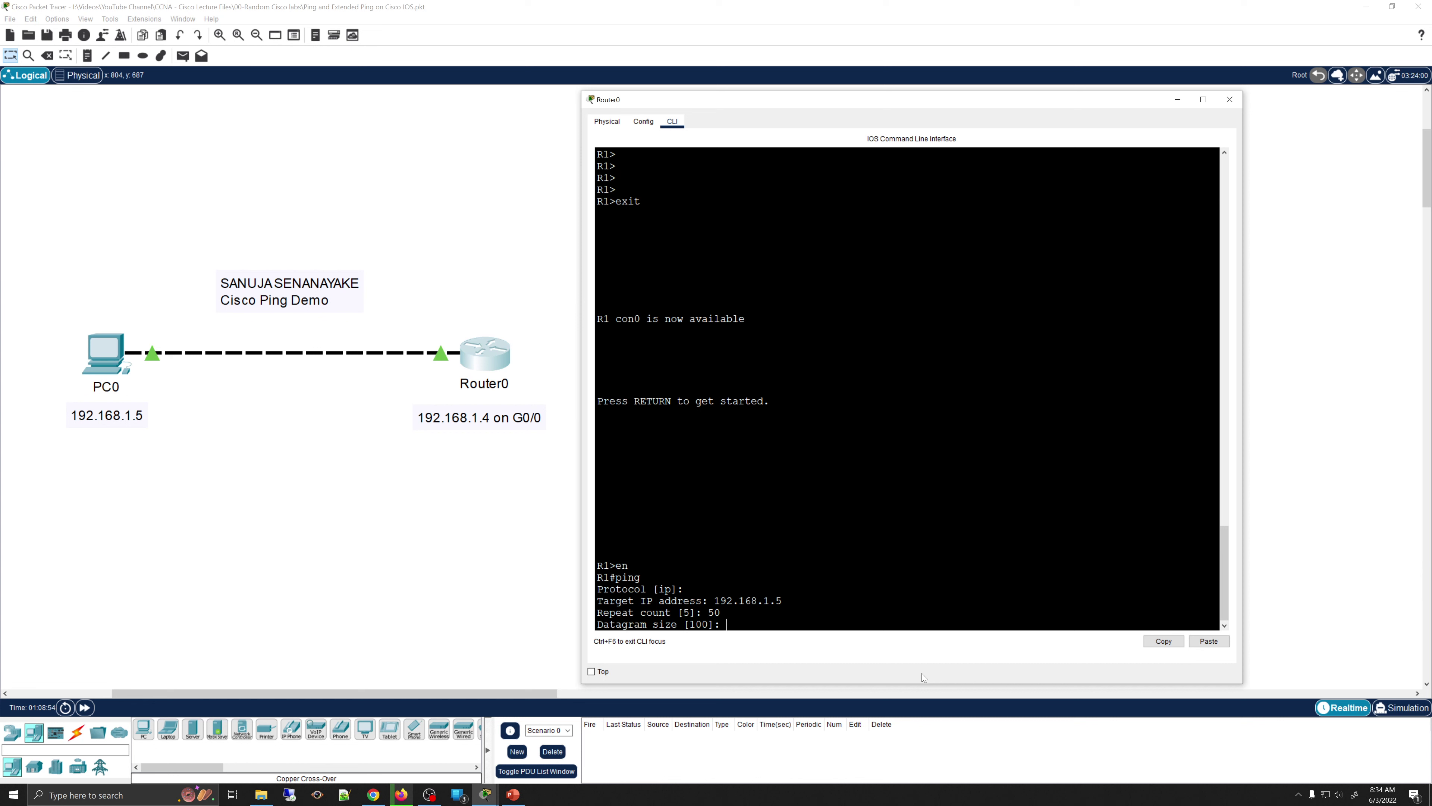
Step: Try a datagram size of 1 for the extended ping, and set it to 150
type("1")
key("Return")
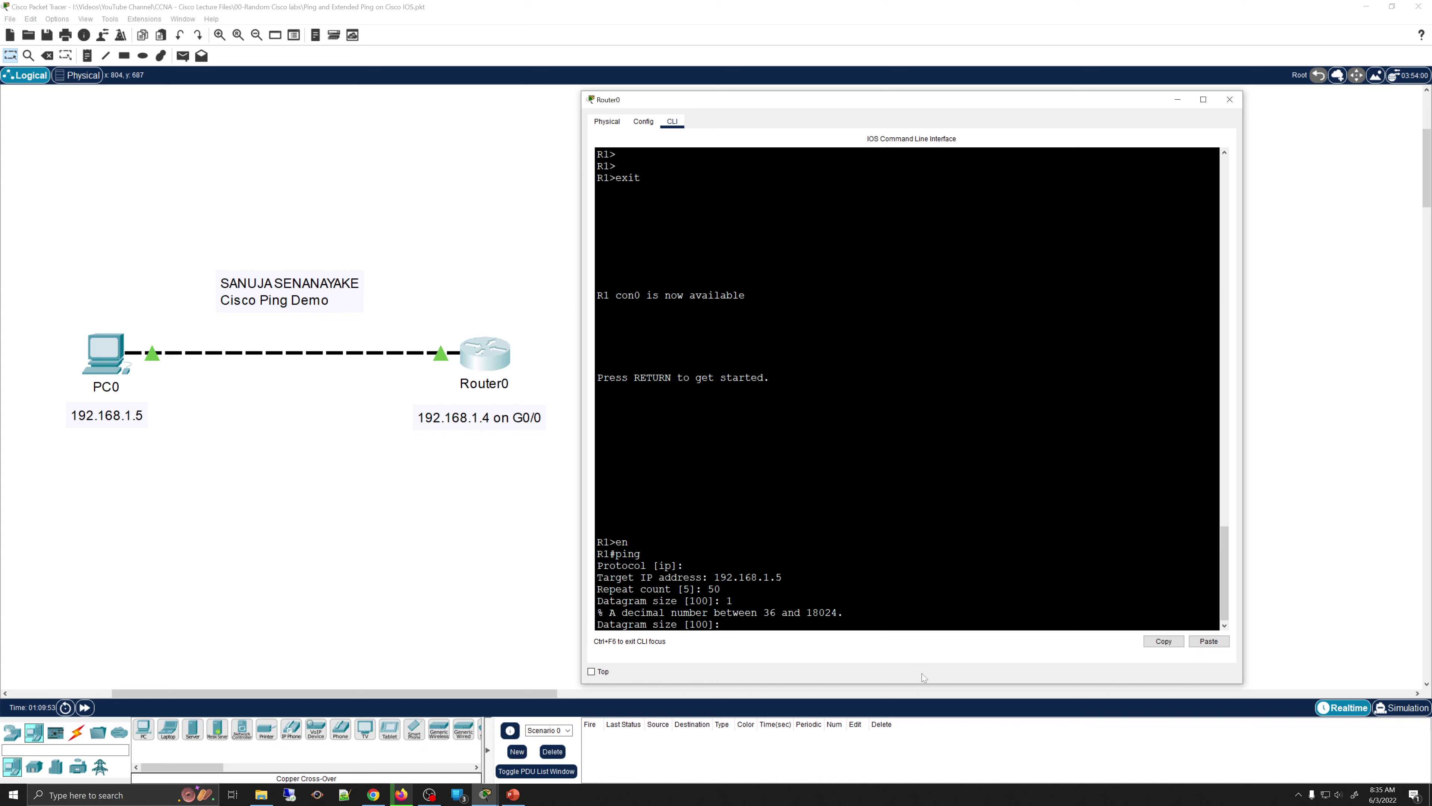
type("150")
key("Return")
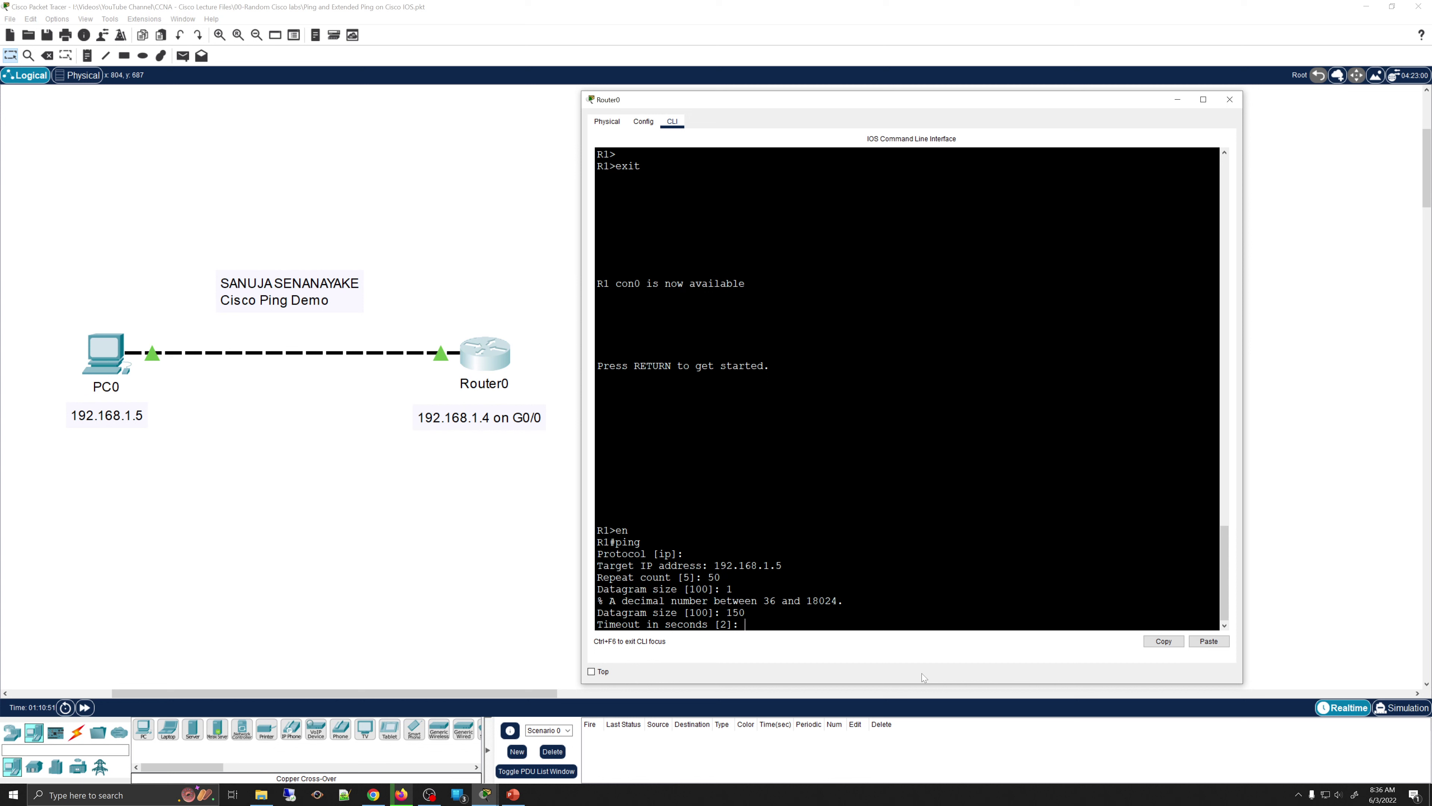
Step: Set the extended ping's timeout to 5 seconds and accept the default n for extended commands
type("5")
key("Return")
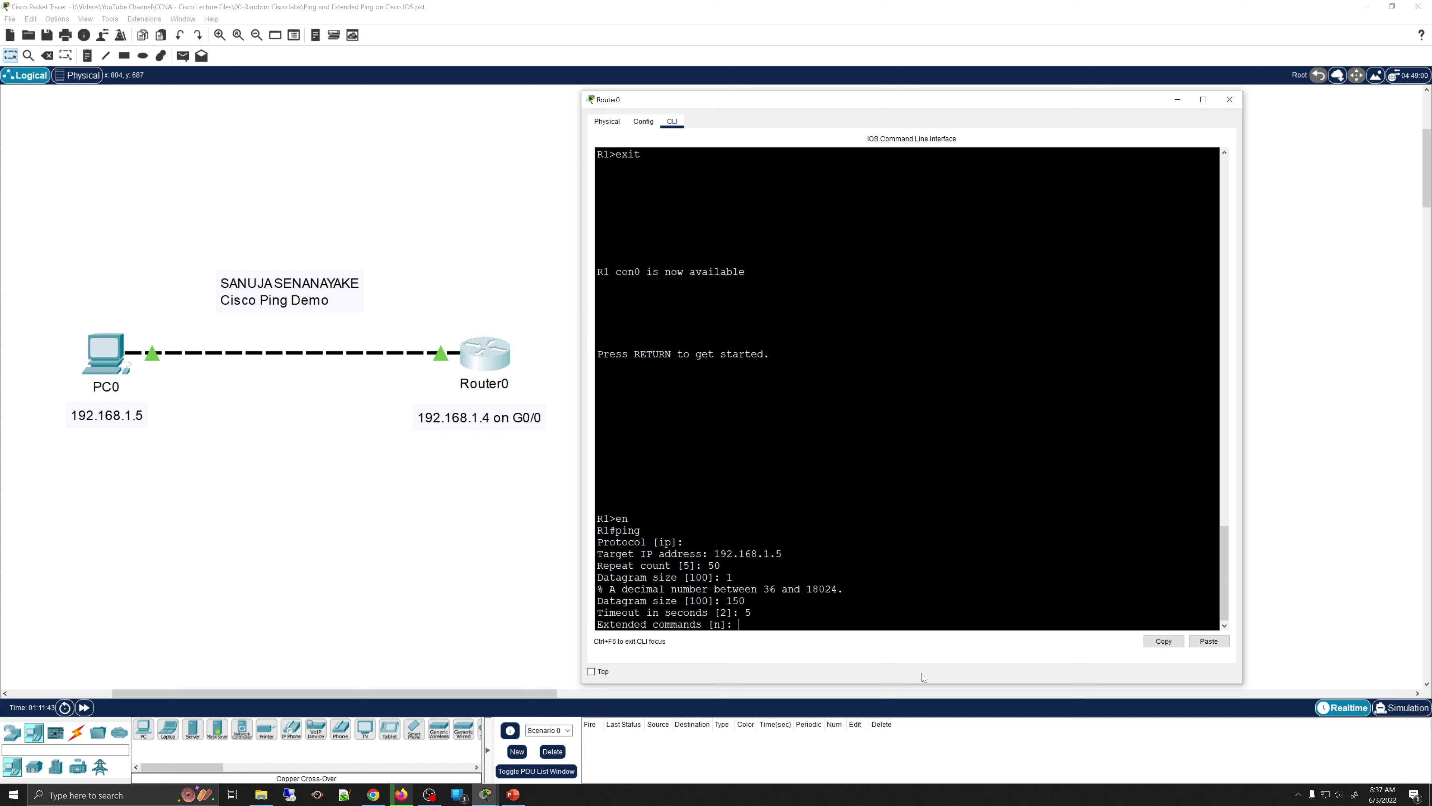
key("Return")
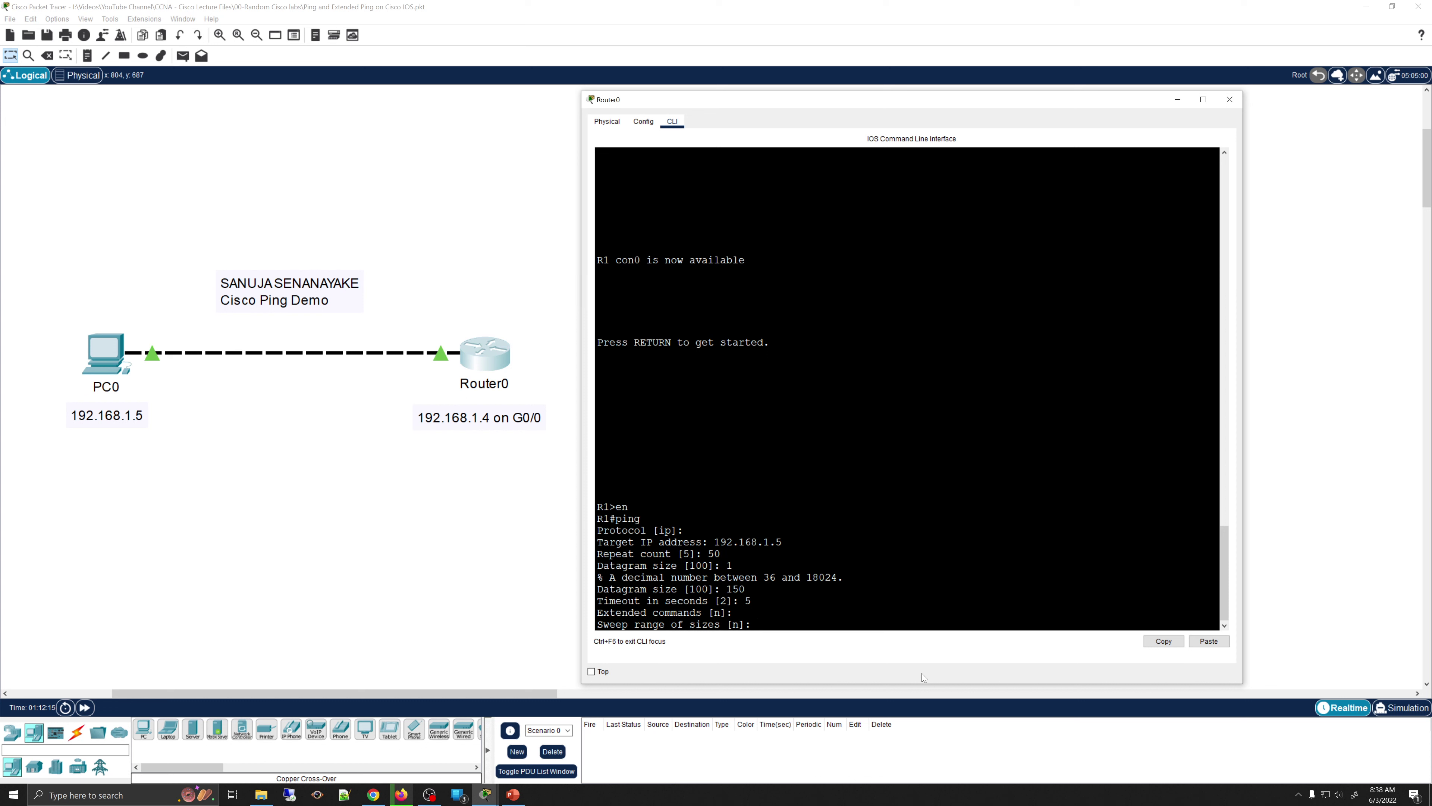
Step: Accept the default n for the sweep range of sizes to run the extended ping
key("Return")
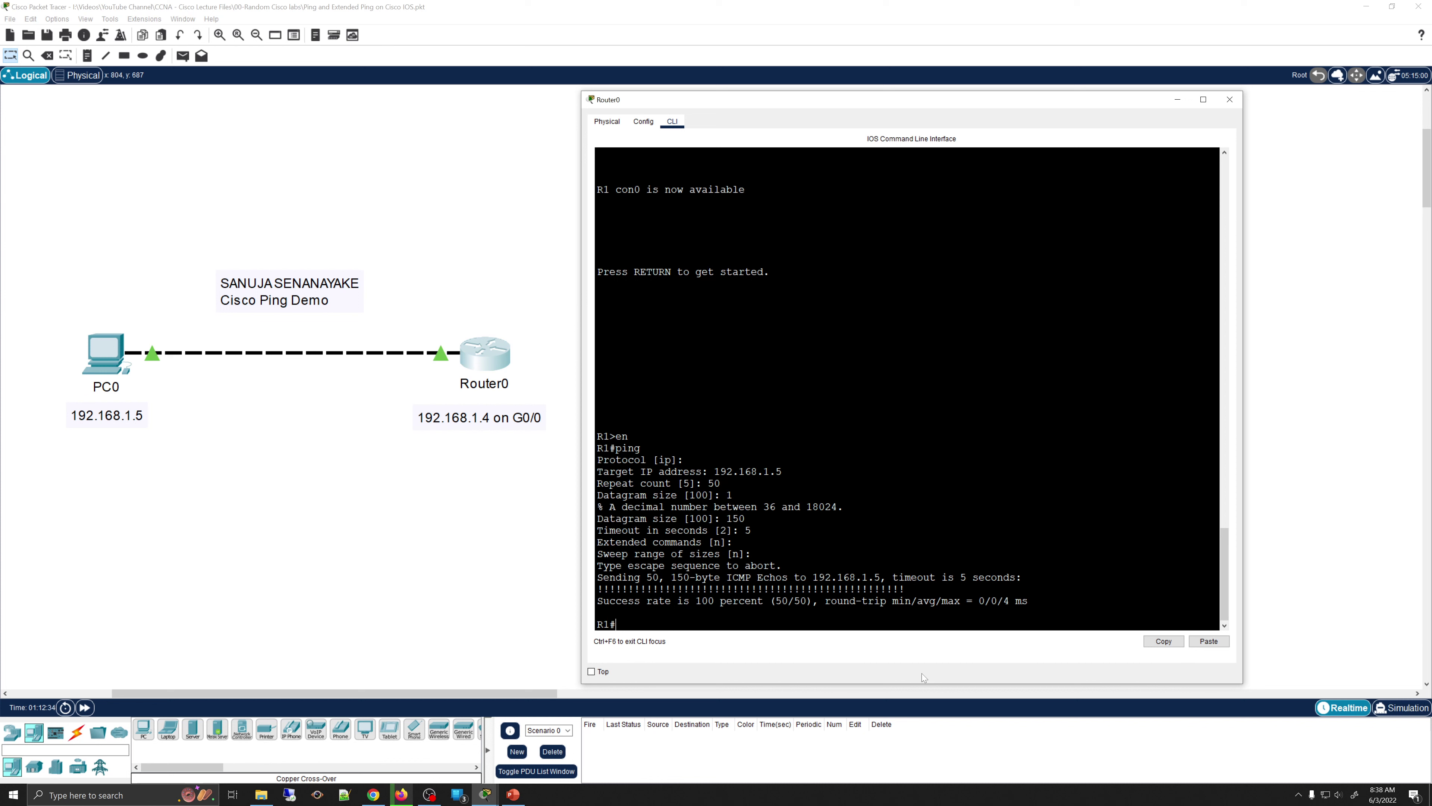
Step: Start a second extended ping by running ping without an address, and accept the default ip protocol
key("Up")
key("Up")
key("Down")
key("Up")
key("Down")
key("Up")
key("Down")
key("Return")
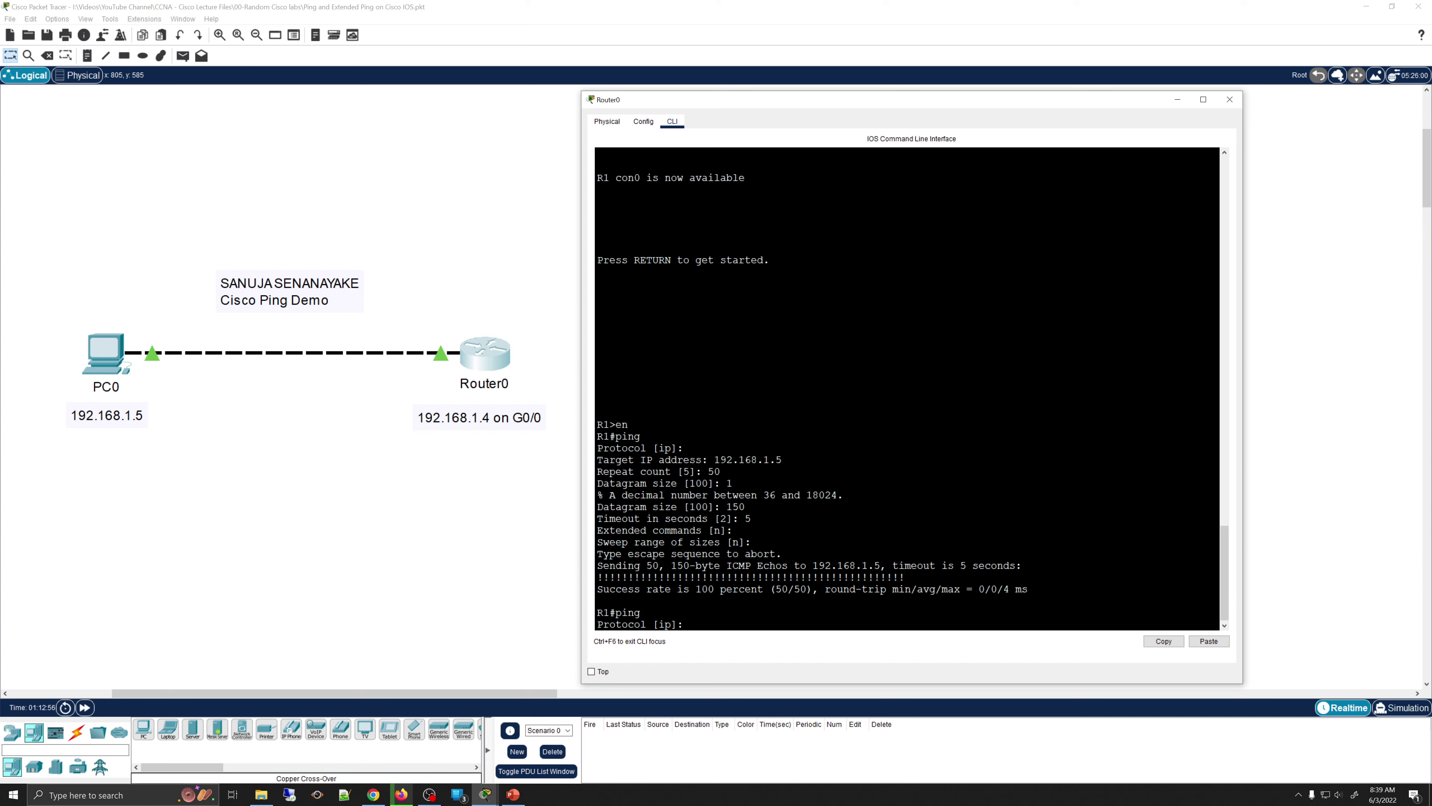
key("Return")
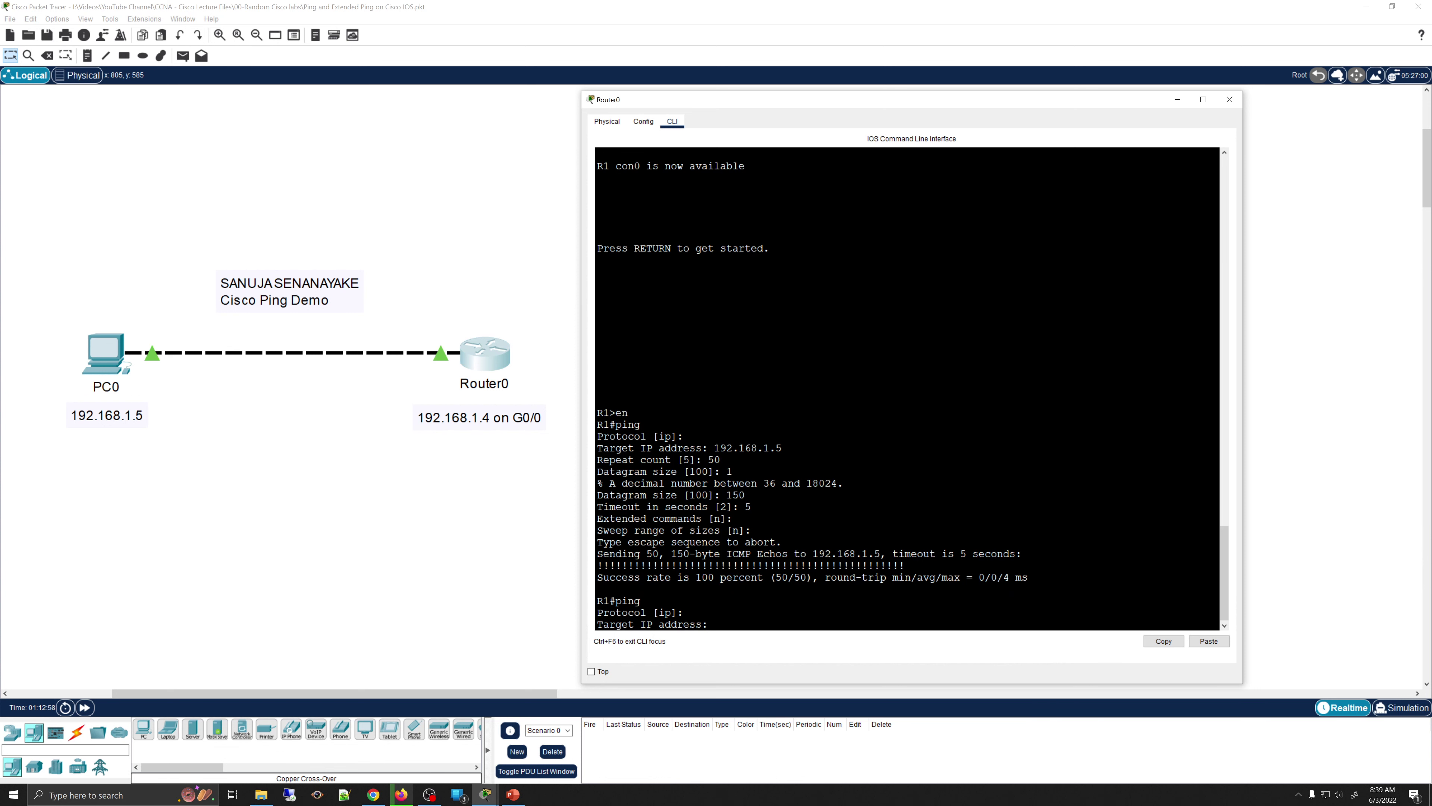
Step: Set the second extended ping's target IP address to 192.168.1.5, repeat count to 20 and datagram size to 120
type("192.168.1.5")
key("Return")
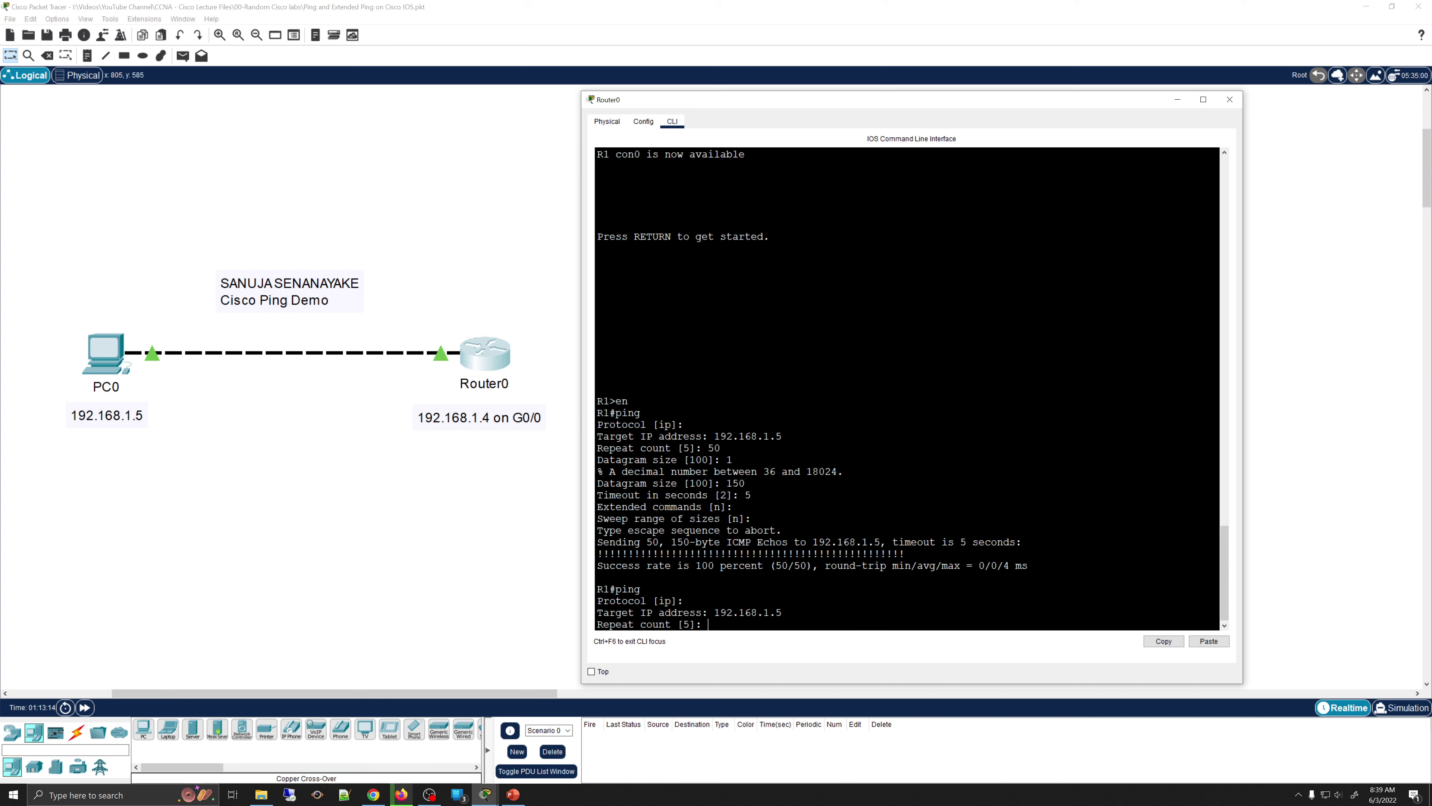
type("20")
key("Return")
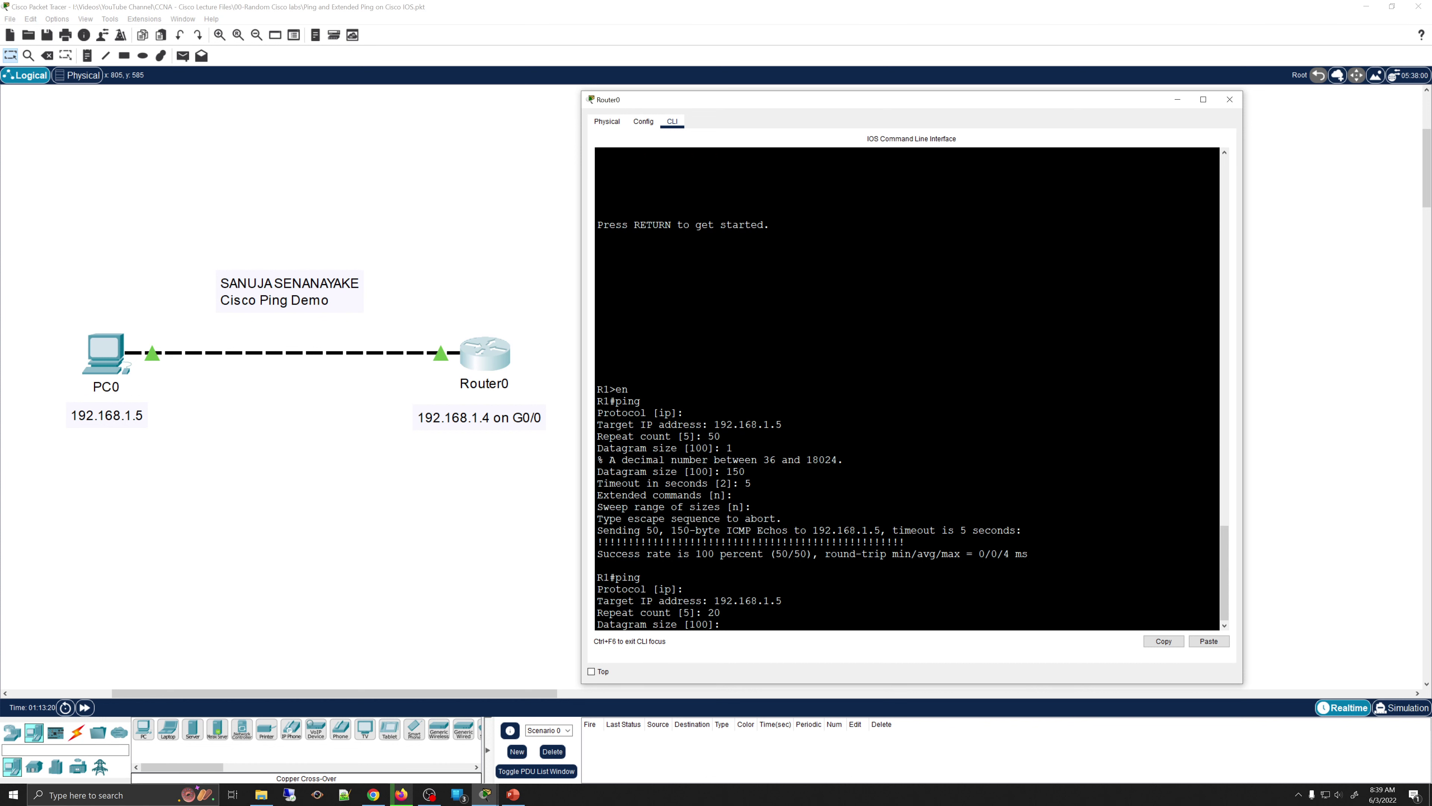
type("120")
key("Return")
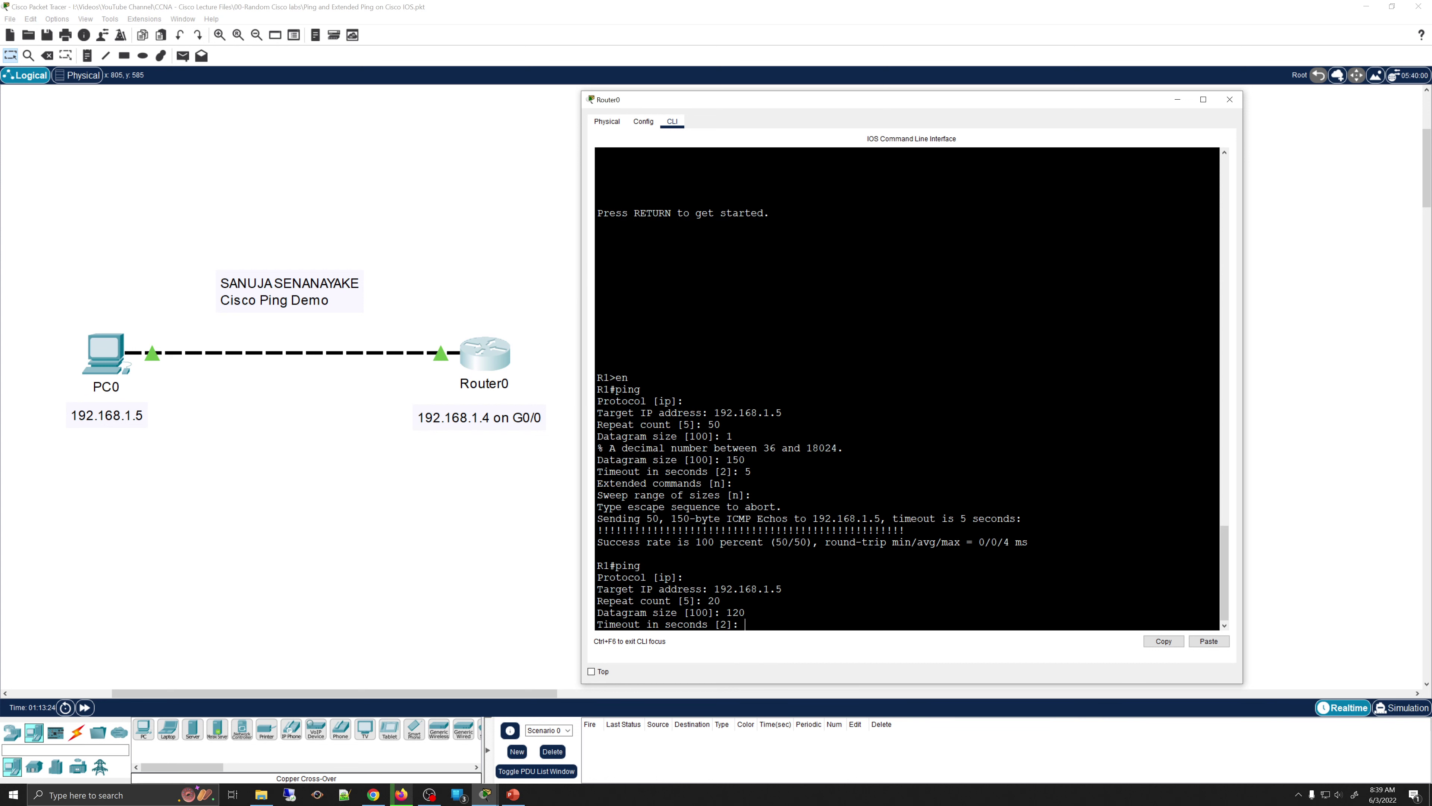
Step: Set the second ping's timeout to 10 seconds and answer y to extended commands
type("10")
key("Return")
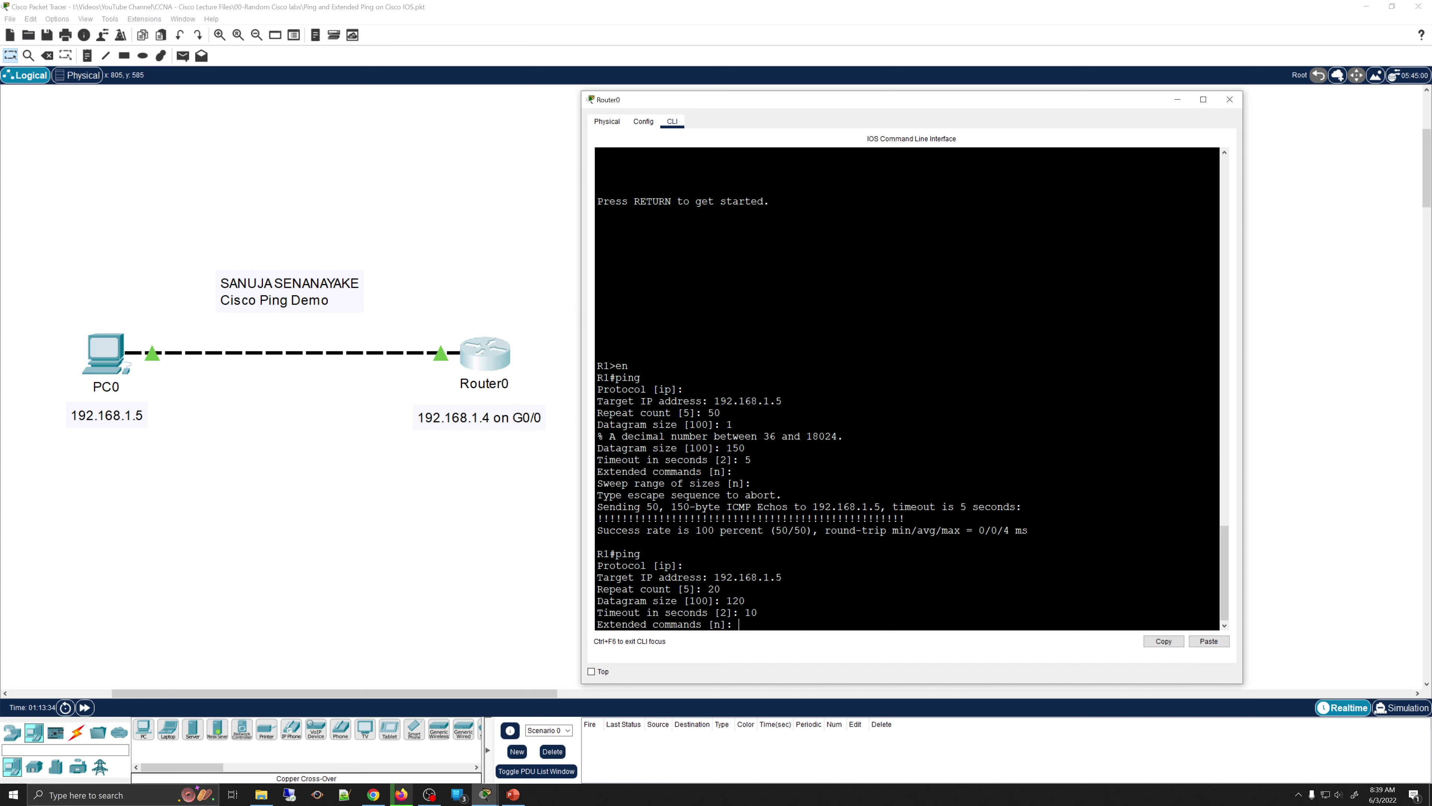
type("y")
key("Return")
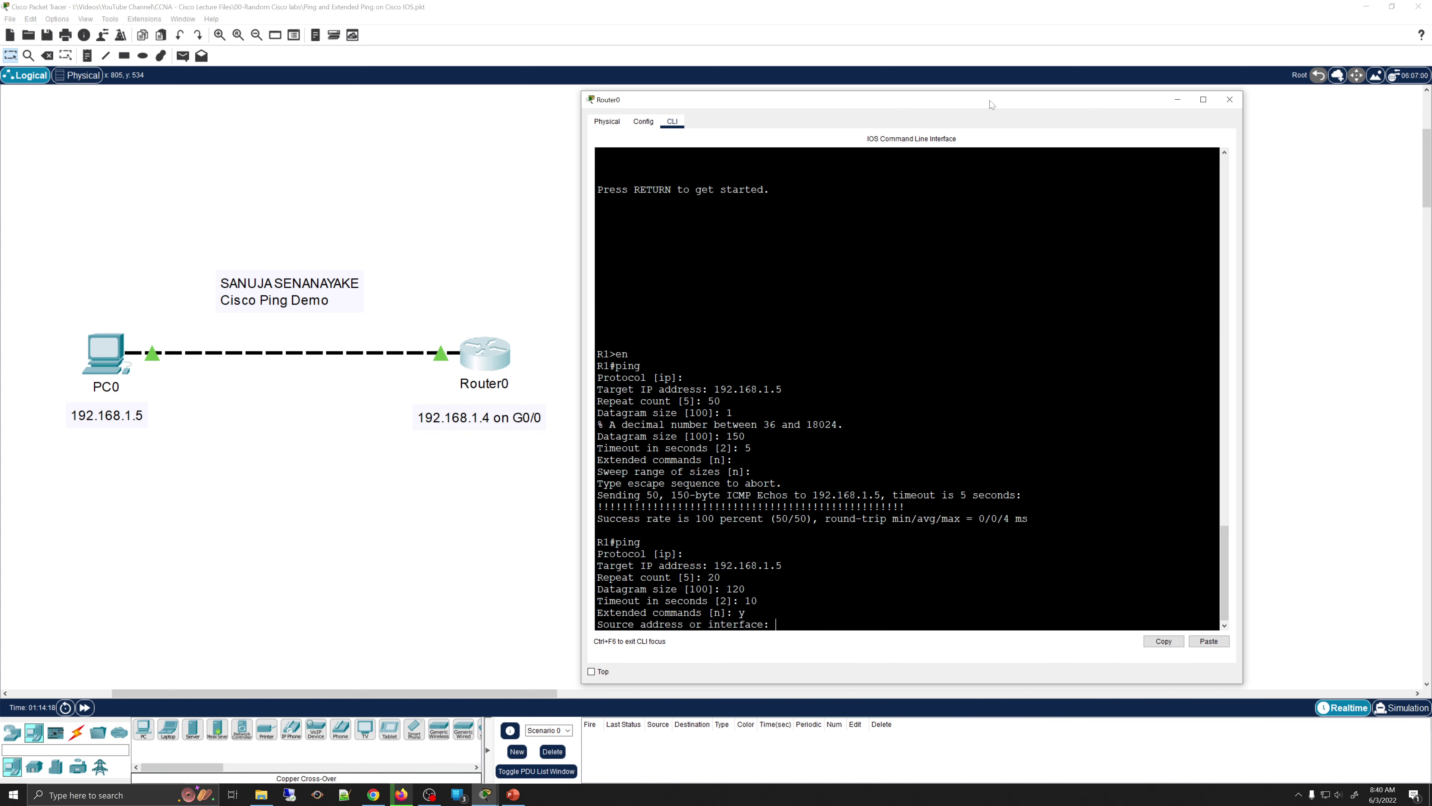
Step: Shift the Router0 window aside and add a second PC to the workspace, above and to the right of Router0
left_click_drag(968, 107, 1013, 105)
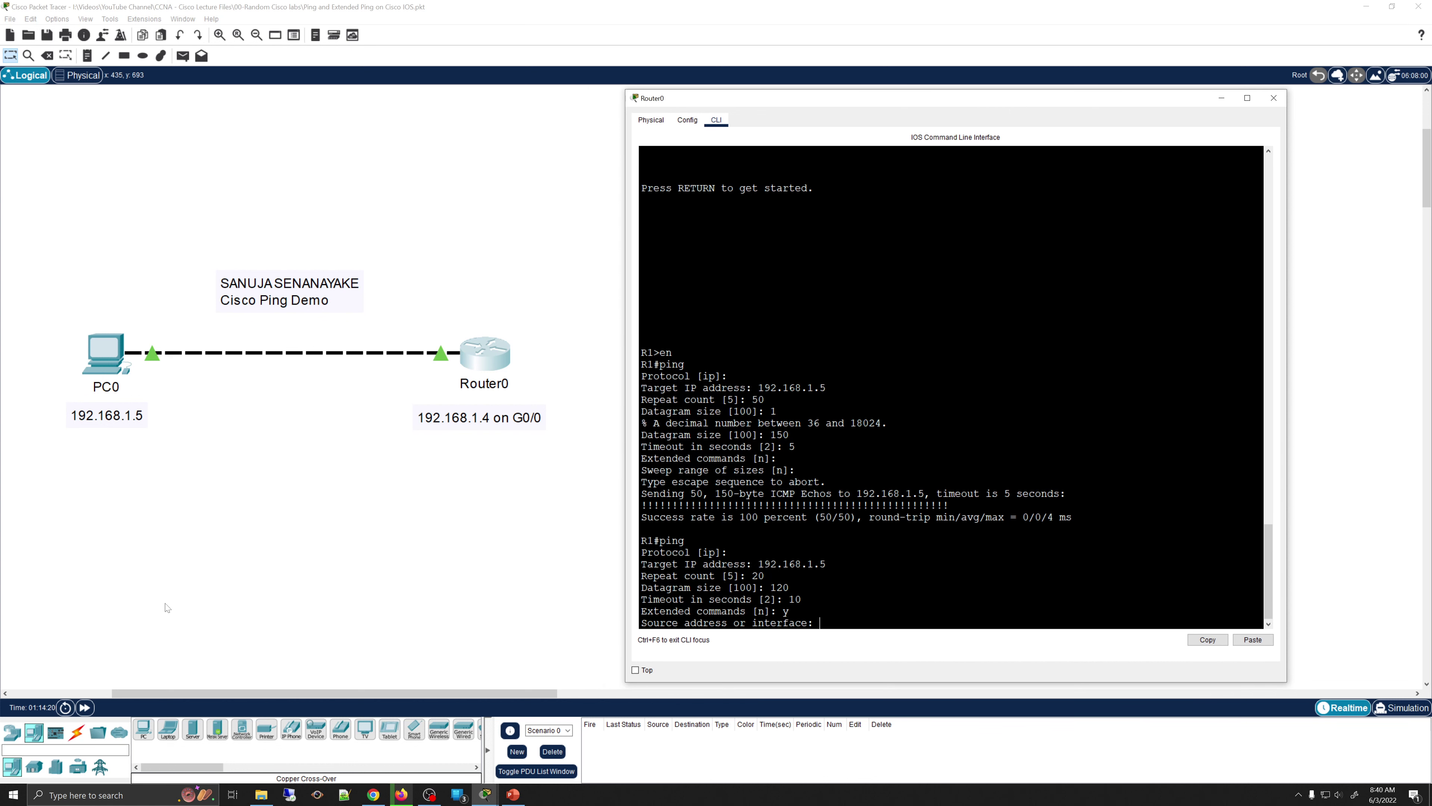
left_click(144, 729)
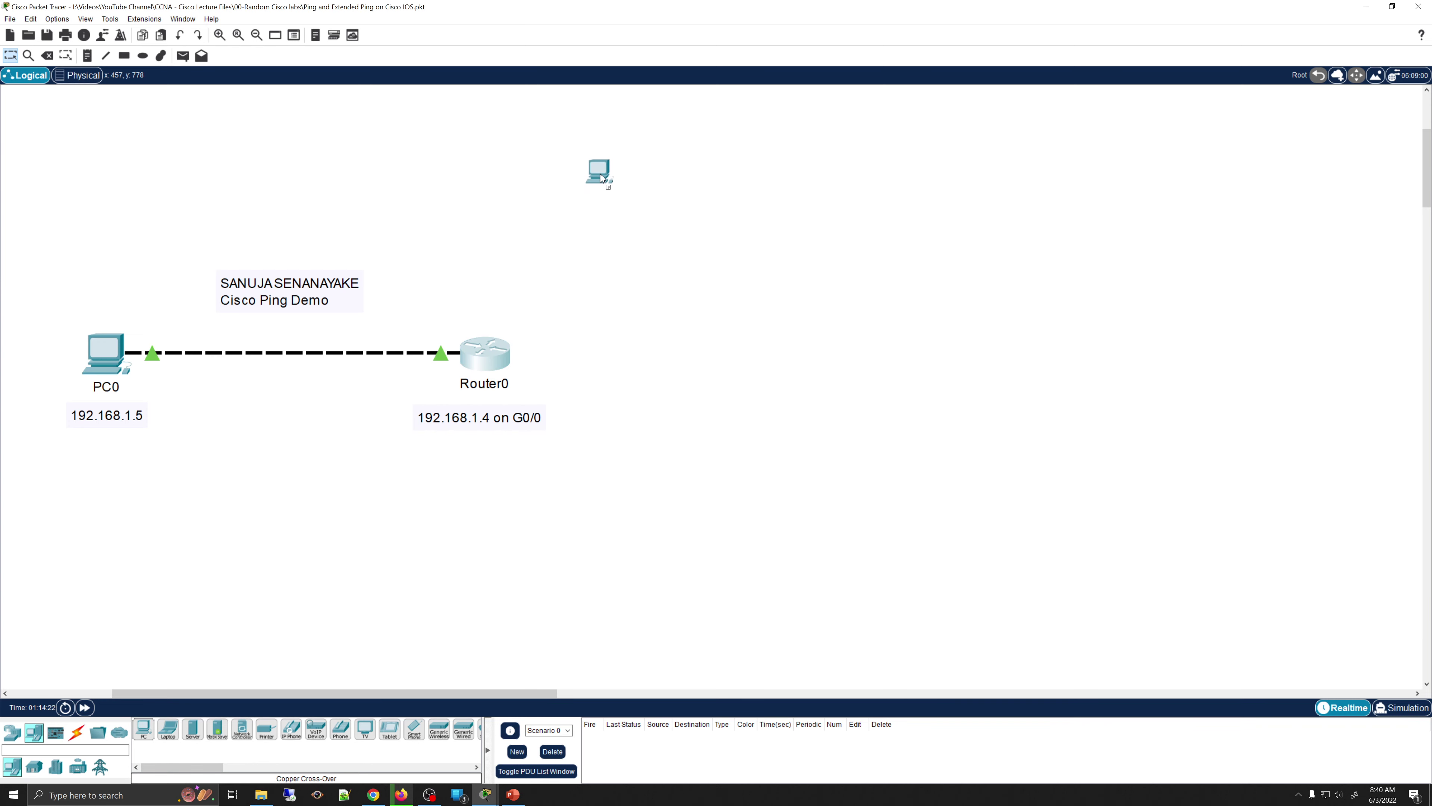
left_click(603, 172)
Step: Connect GigabitEthernet0/1 of Router0 to the newly added PC with a copper cross-over cable
left_click(76, 732)
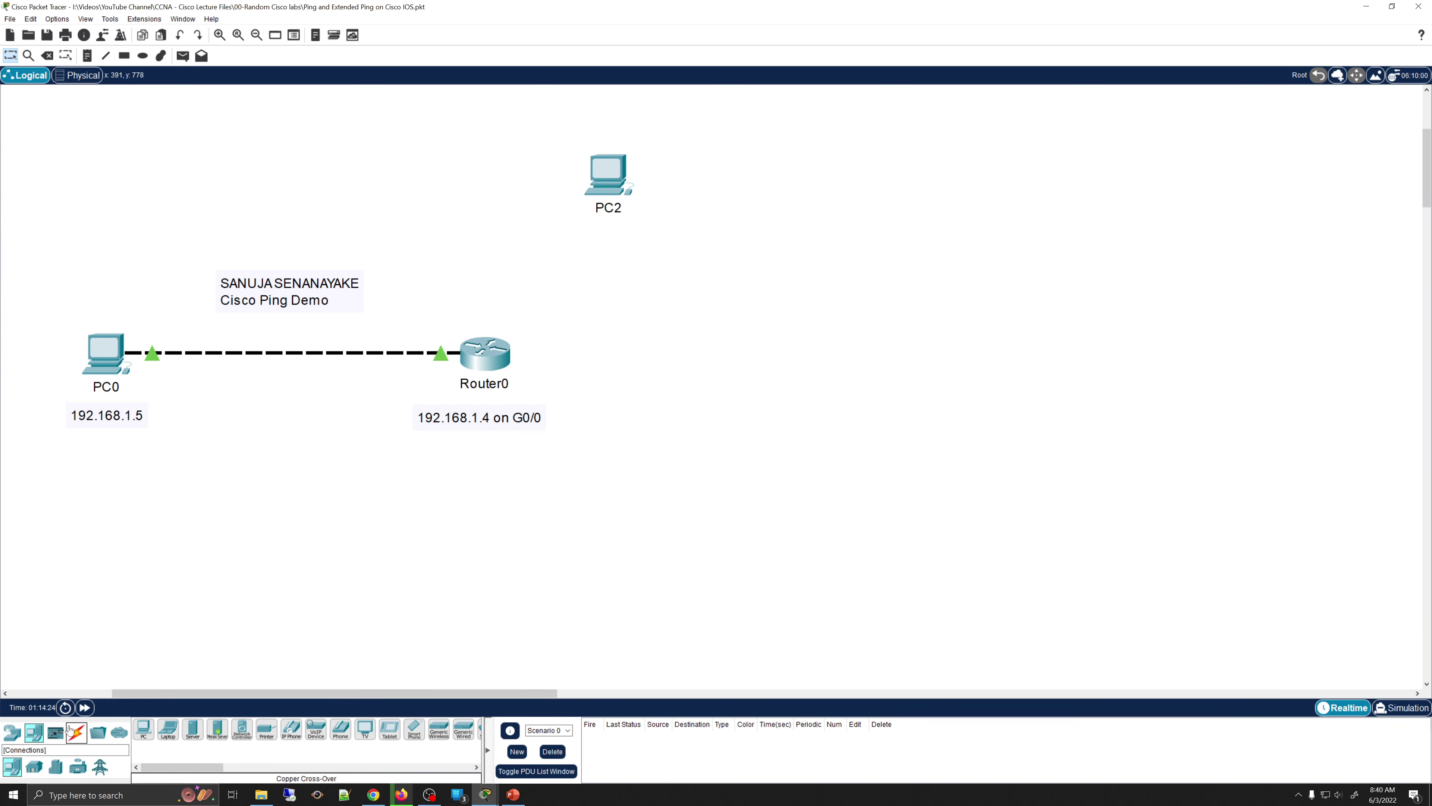
left_click(217, 729)
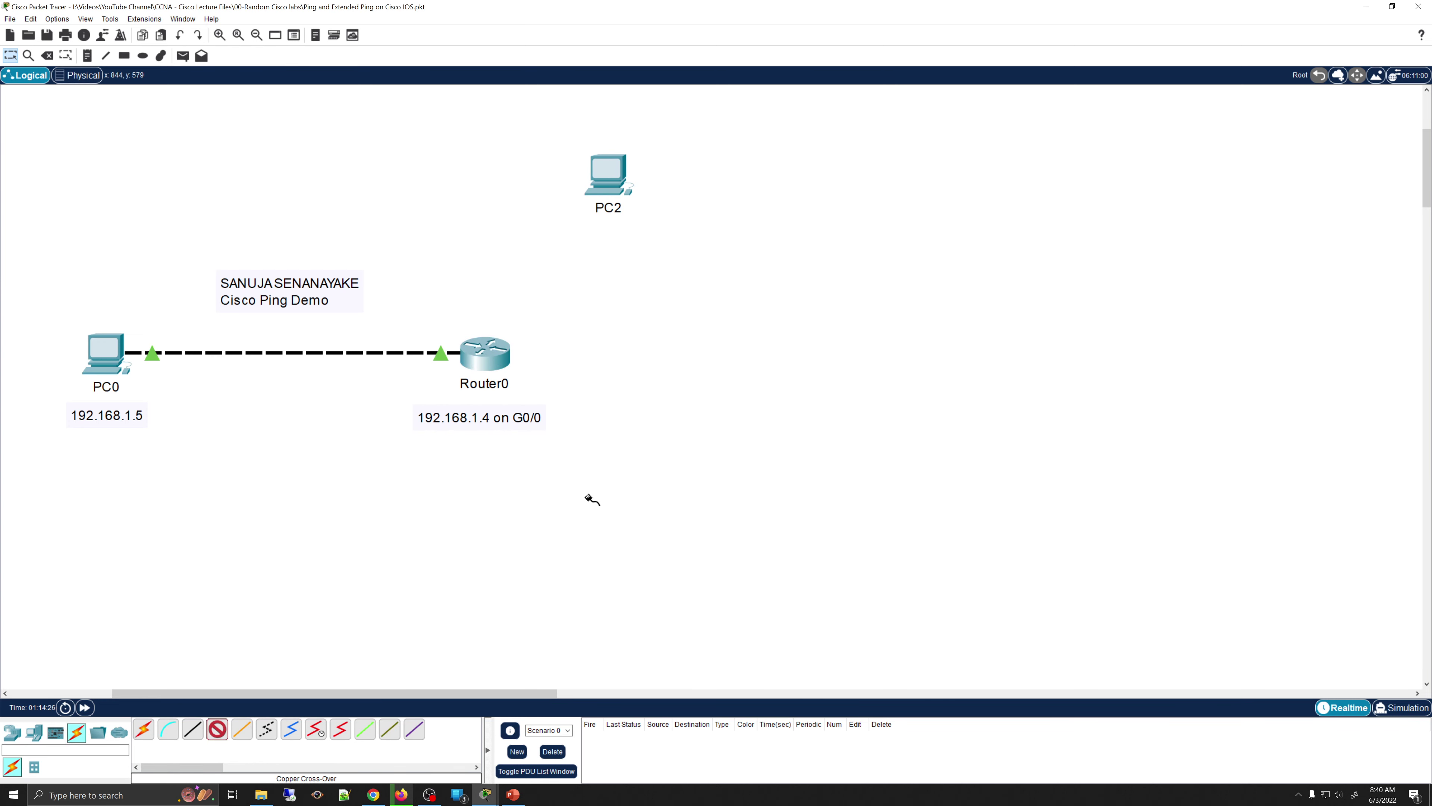
left_click(507, 355)
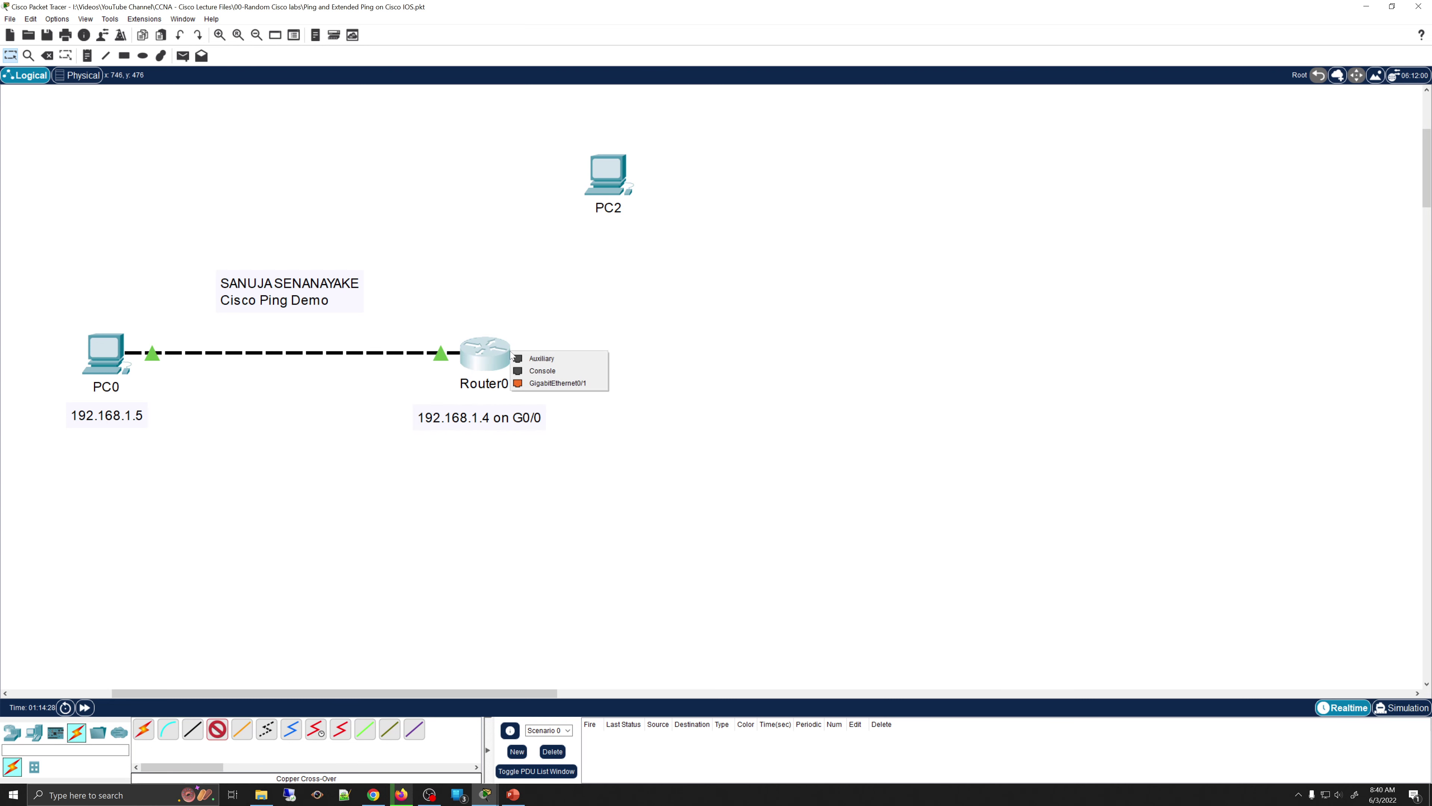
left_click(585, 384)
left_click(609, 174)
left_click(664, 217)
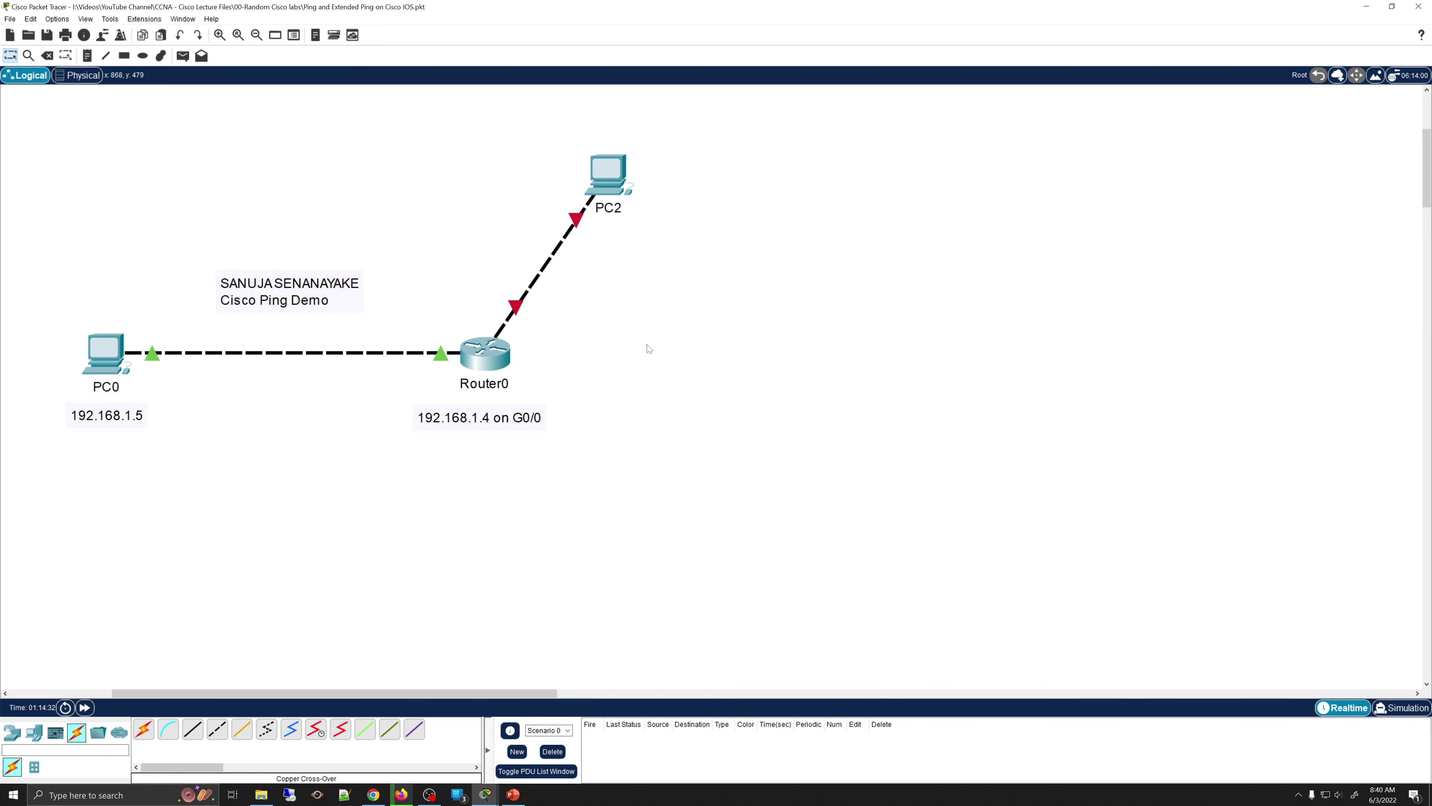
Step: Return to Router0's CLI, leave the ping's source blank, and accept type of service 0 and no for the DF bit and reply validation
left_click(484, 355)
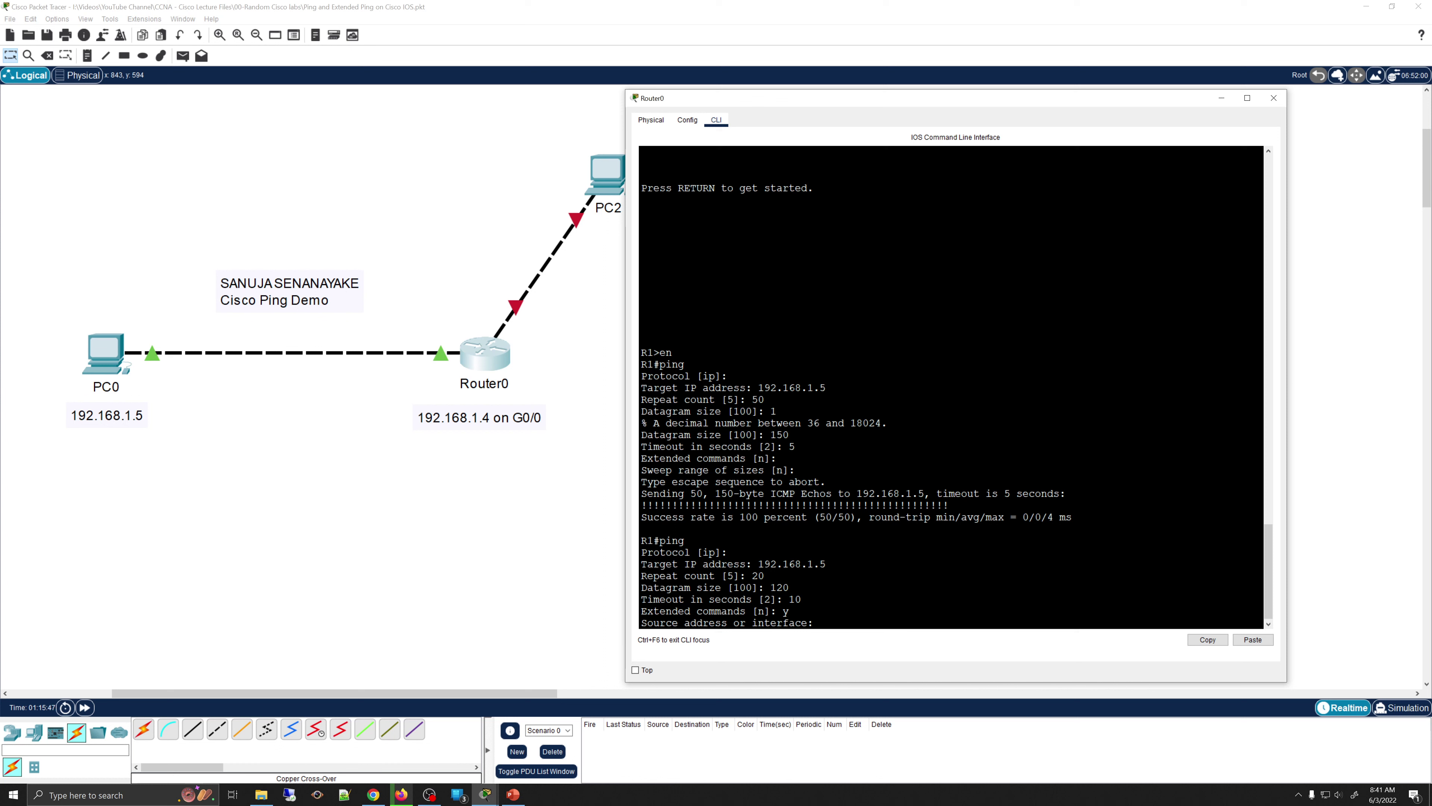
key("Return")
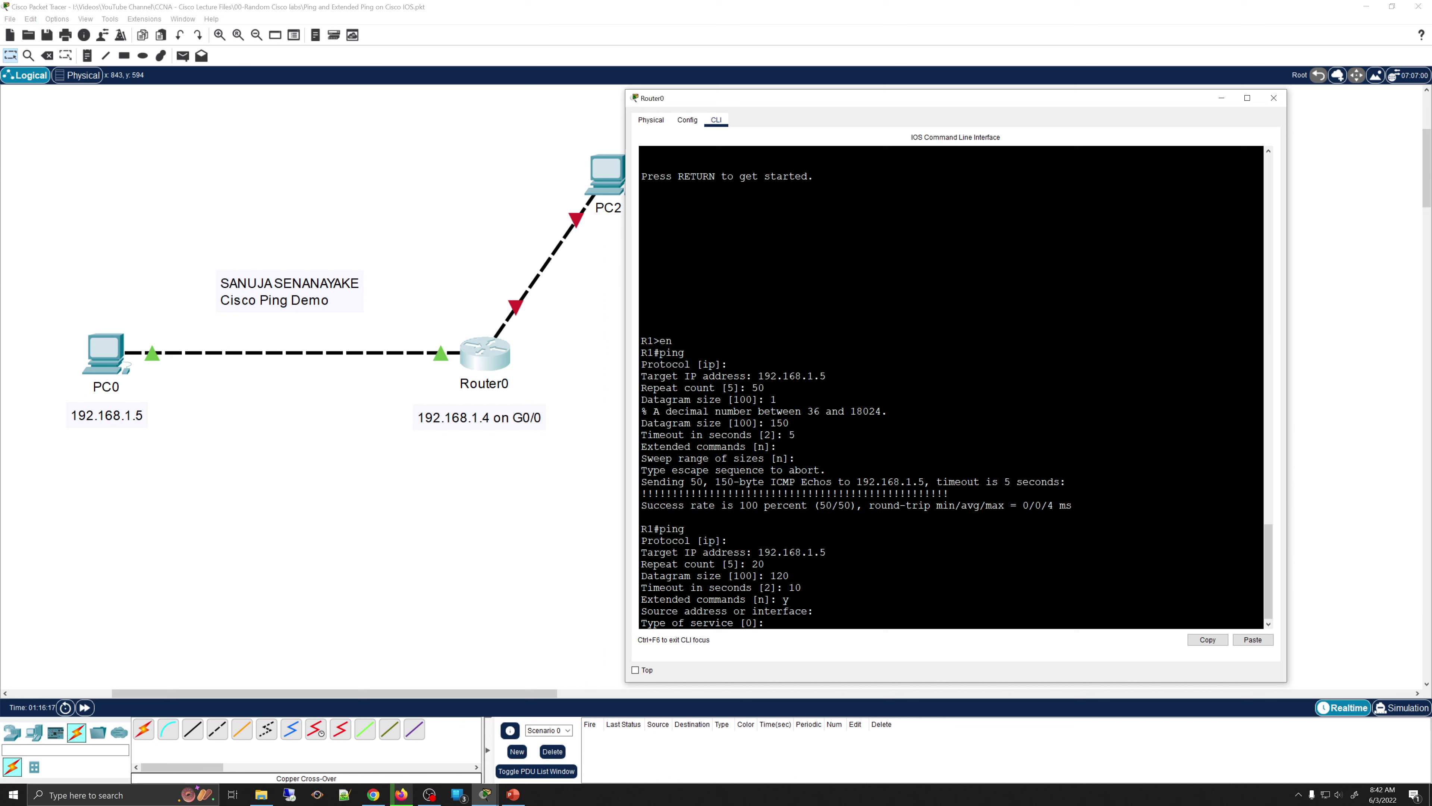
key("Return")
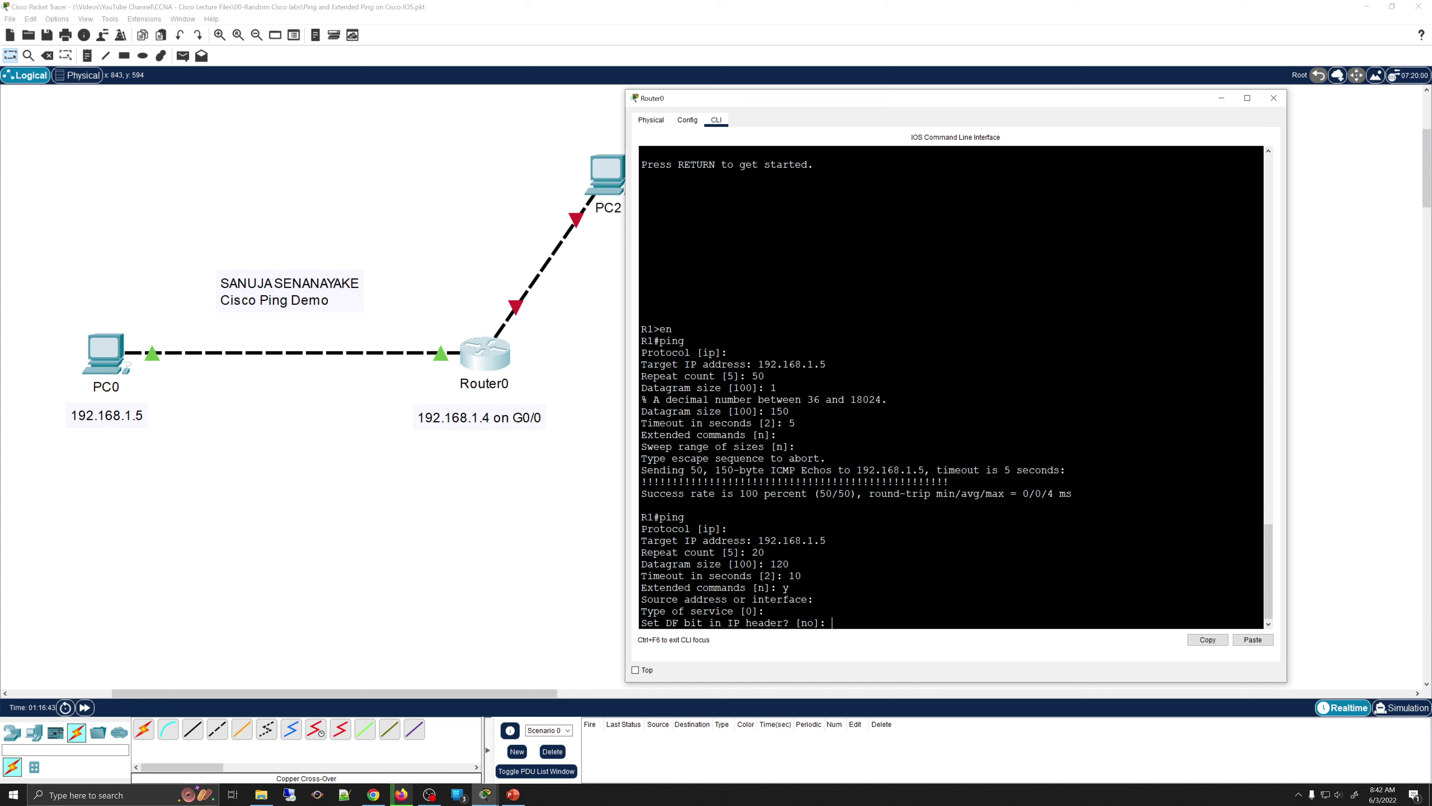
key("Return")
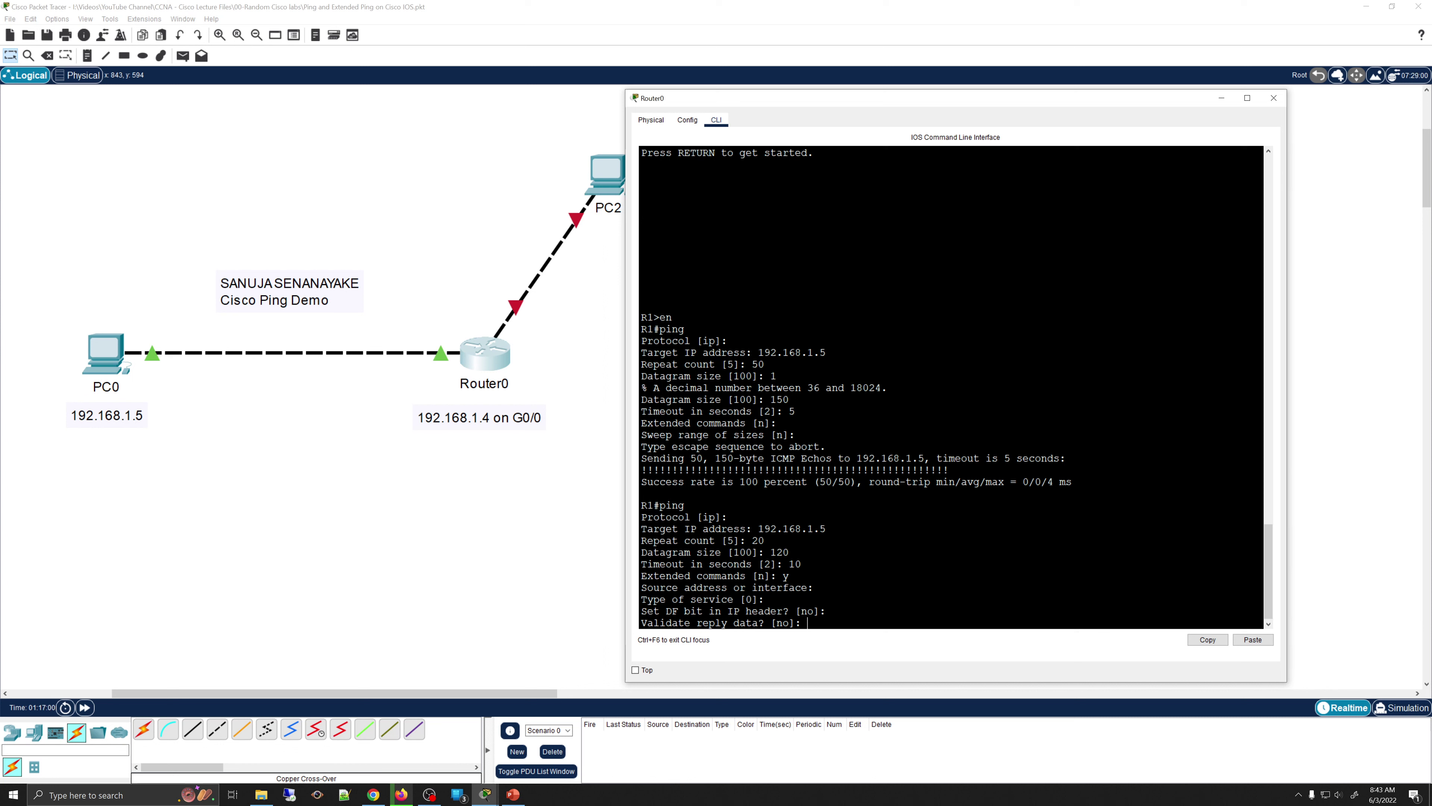
key("Return")
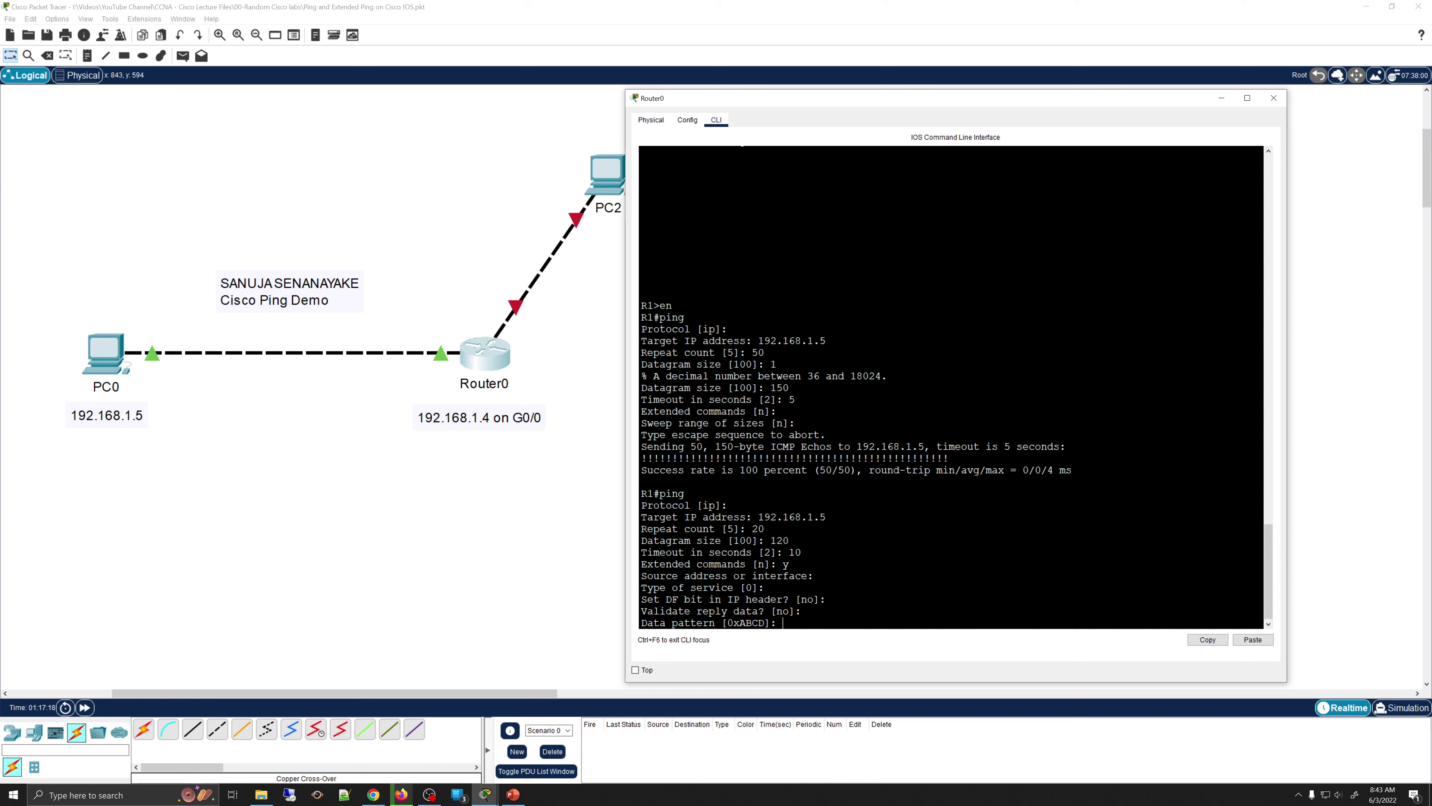
Step: Accept data pattern 0xABCD, none for the header options and n for the size sweep to run the second extended ping
key("Return")
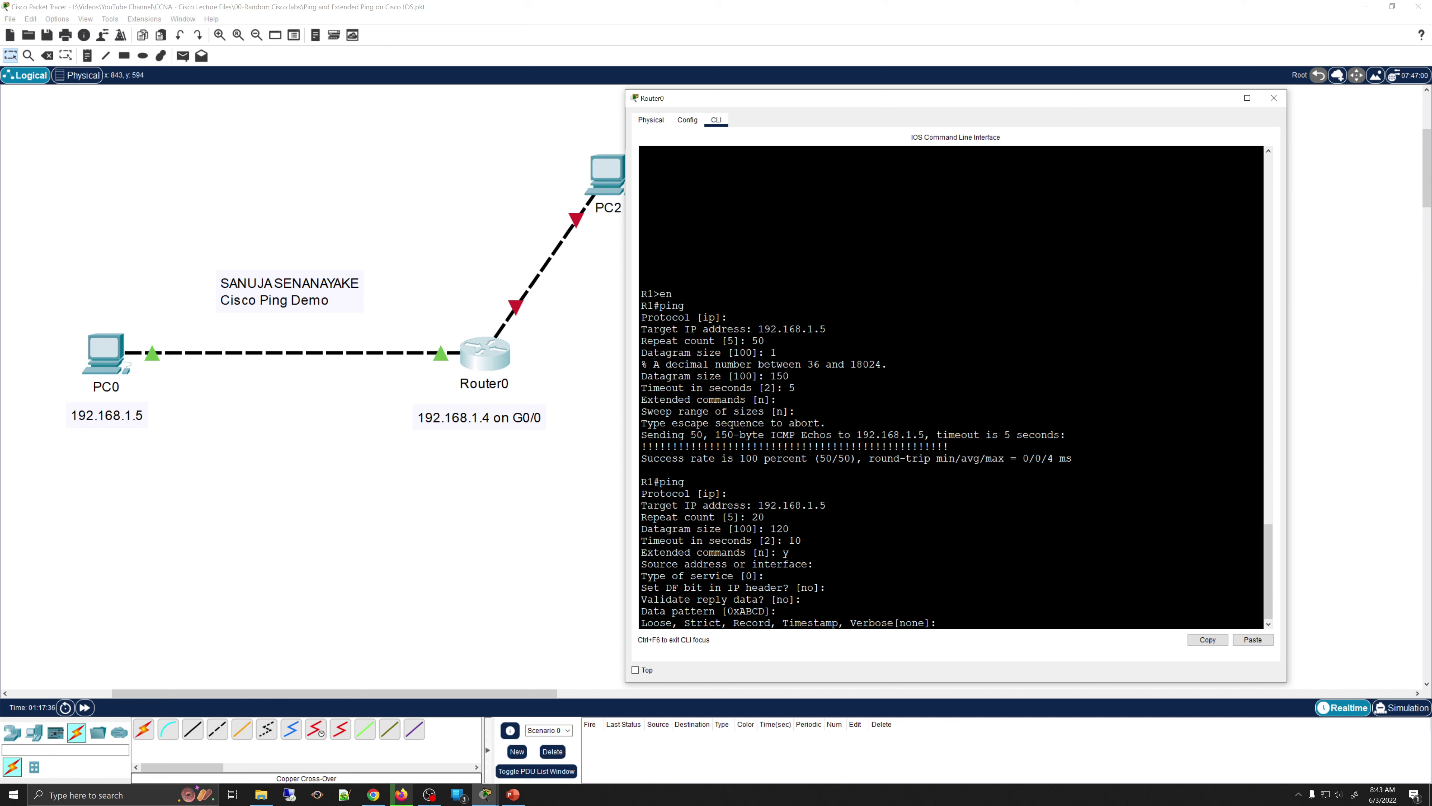
key("Return")
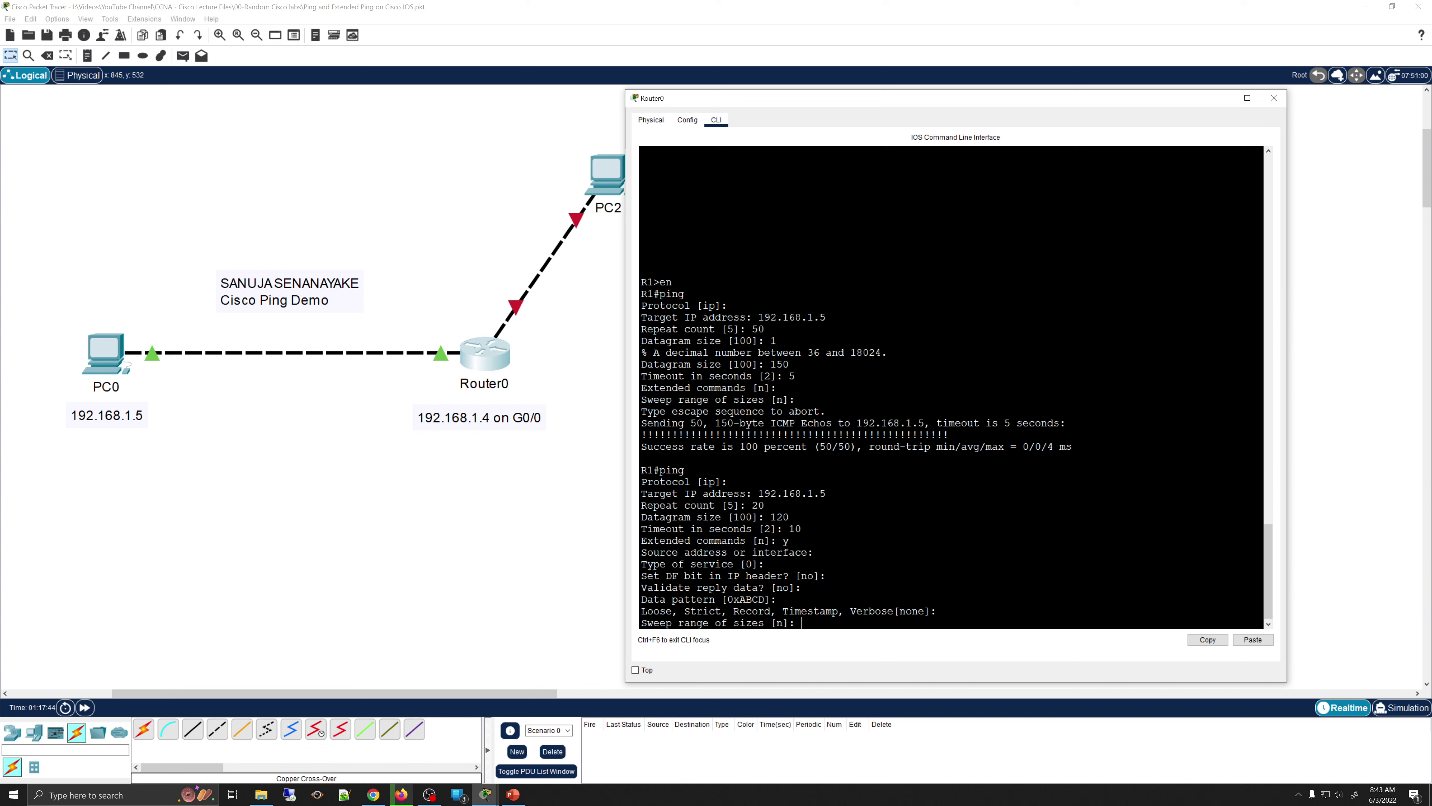
key("Return")
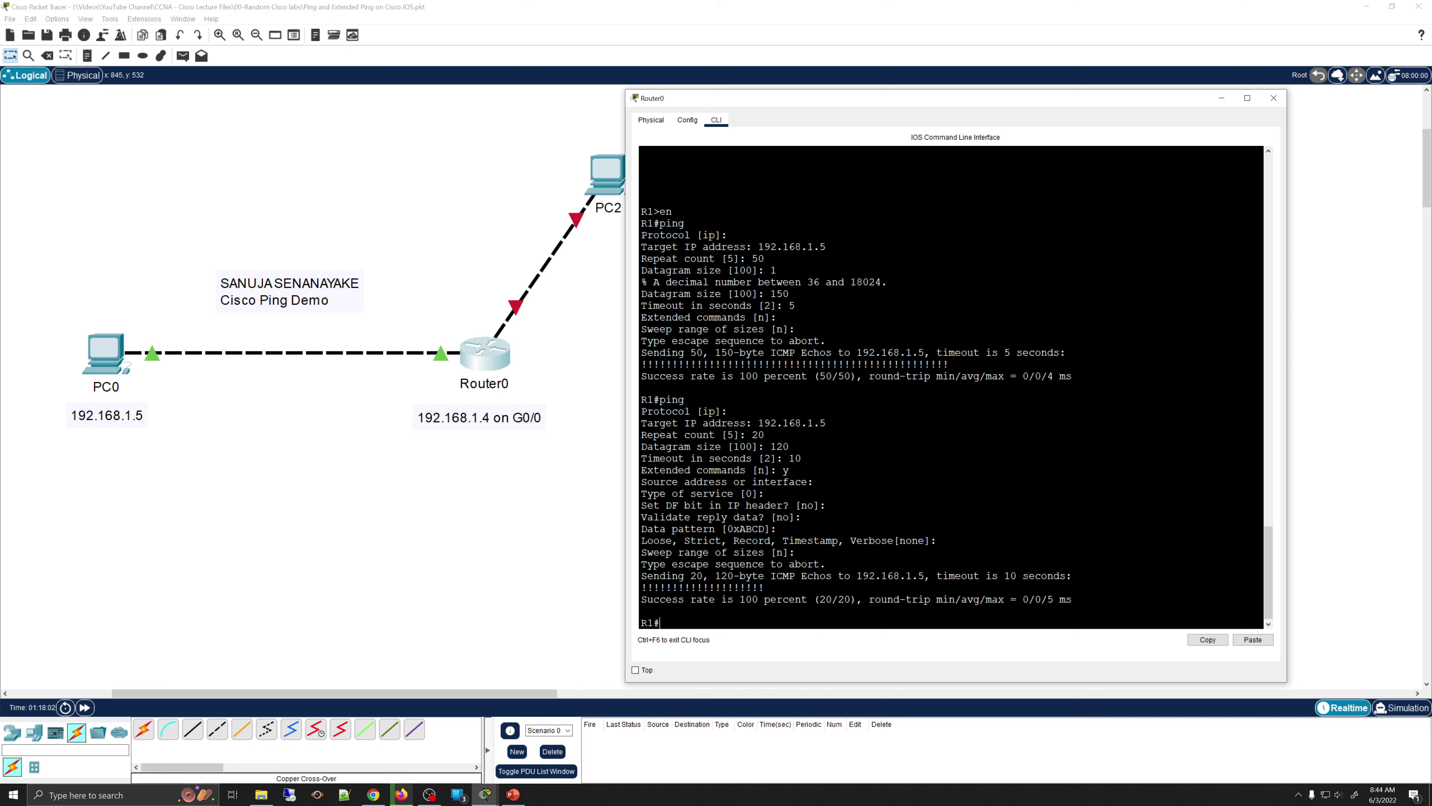
Step: Review the second extended ping's prompts and output in the CLI, and close the Router0 window
left_click_drag(642, 505, 765, 588)
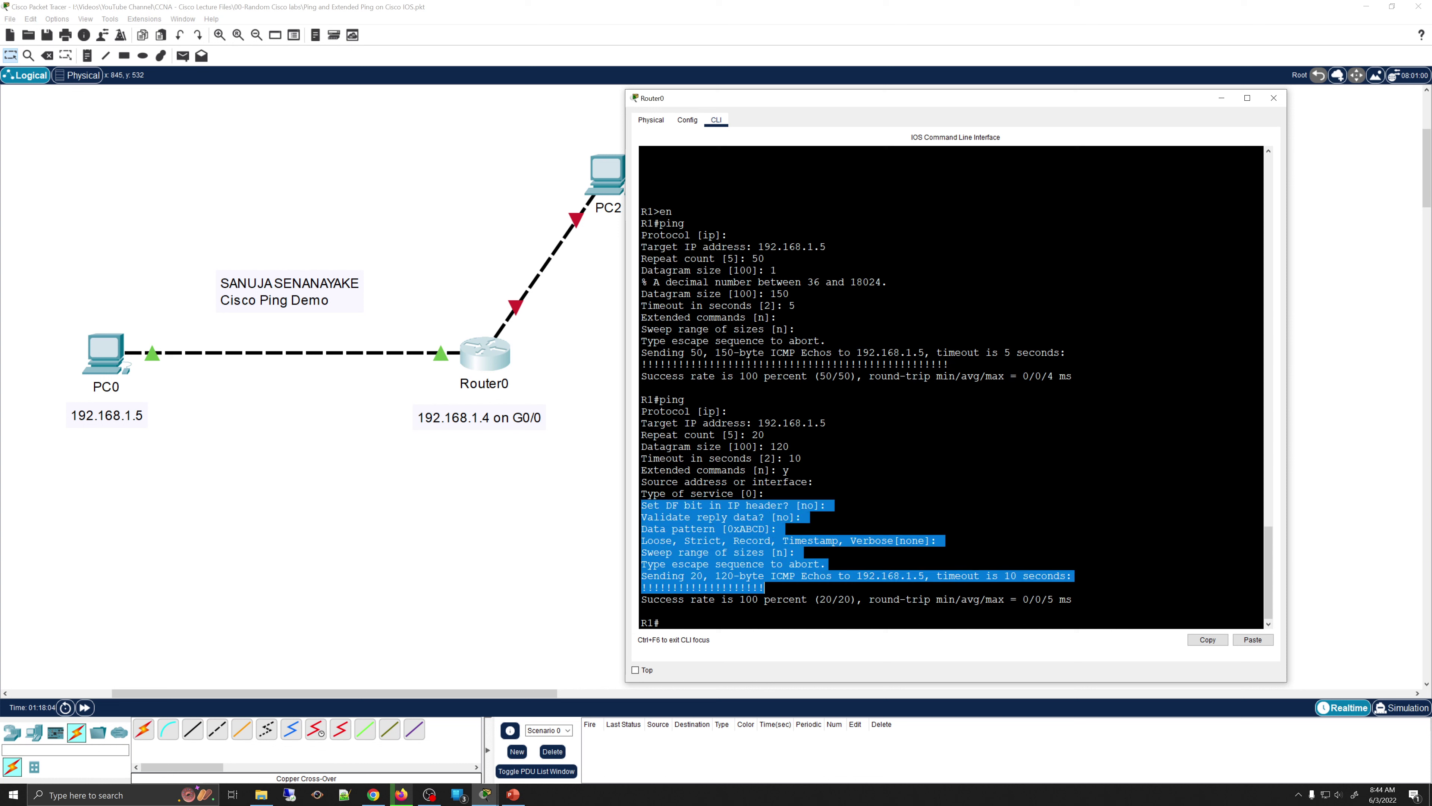
left_click(660, 623)
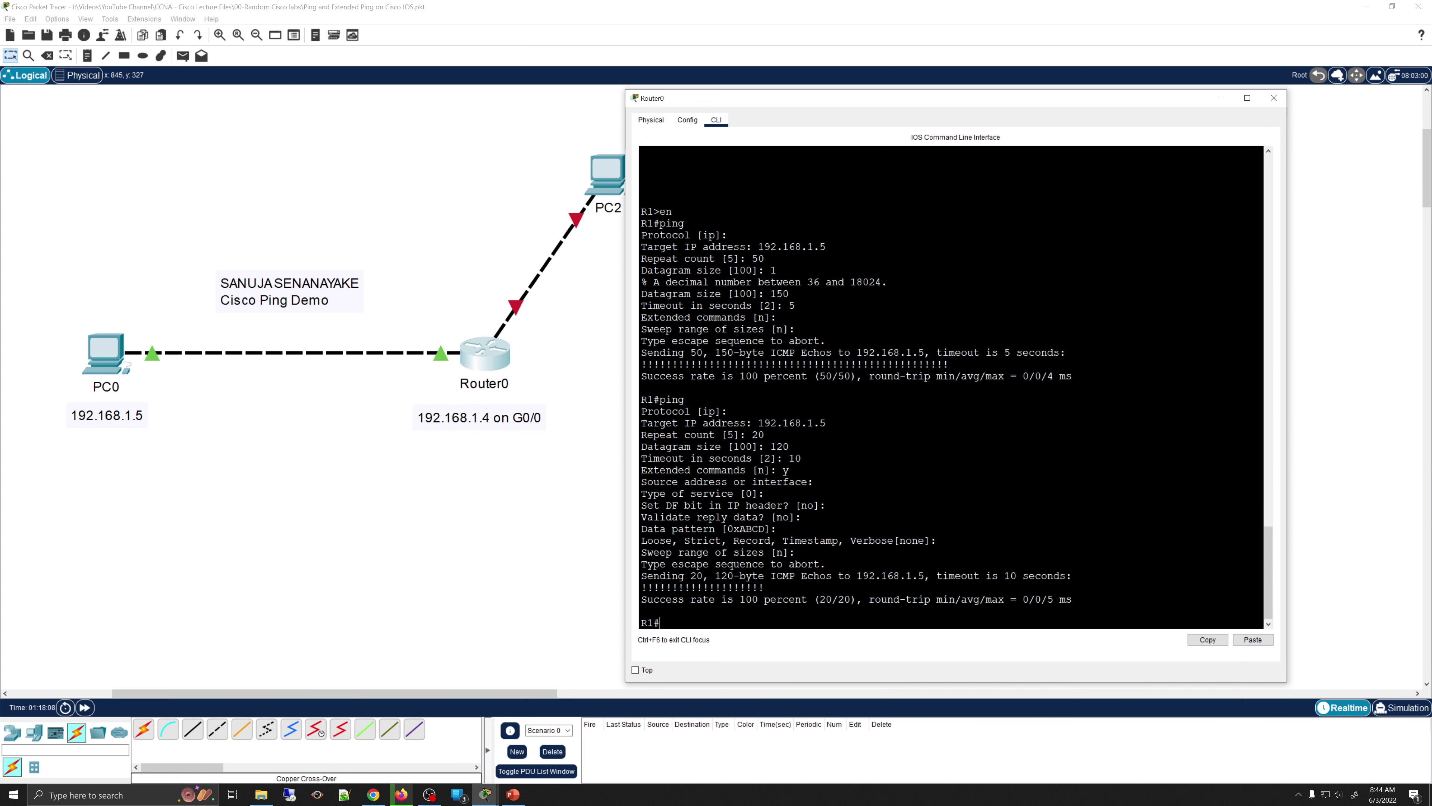
left_click_drag(907, 103, 935, 103)
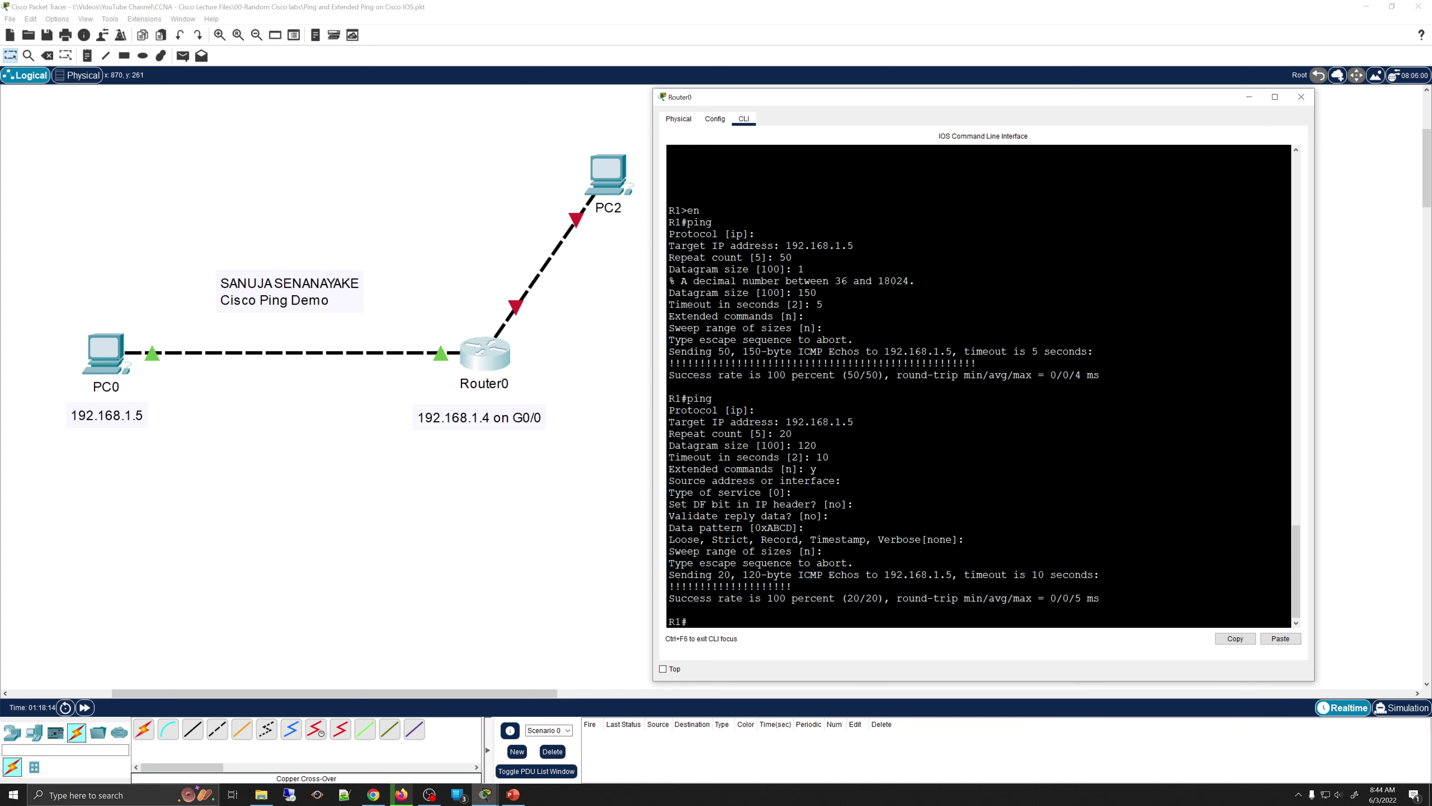
left_click(1301, 97)
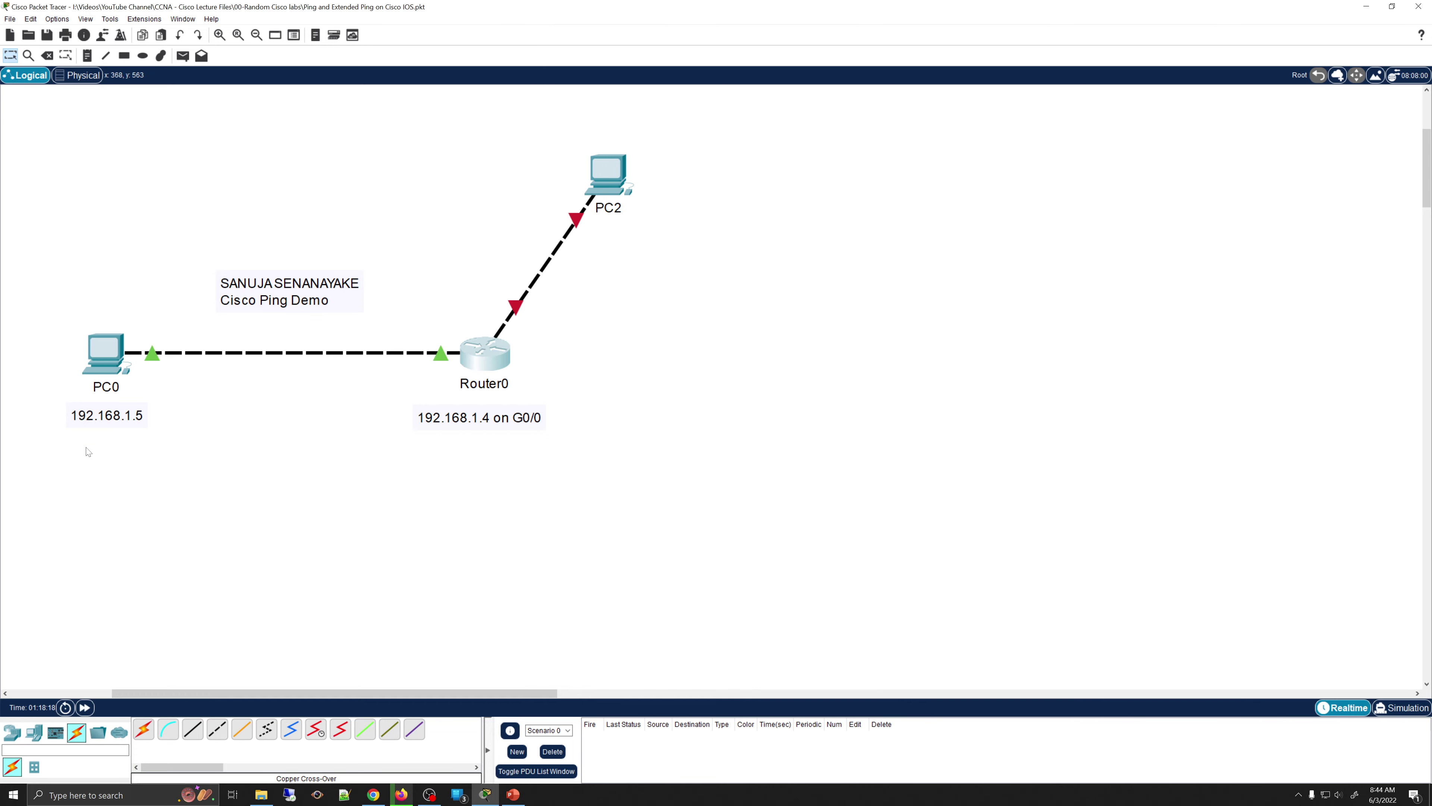
Step: Check PC0's IP configuration and close its window
left_click(104, 349)
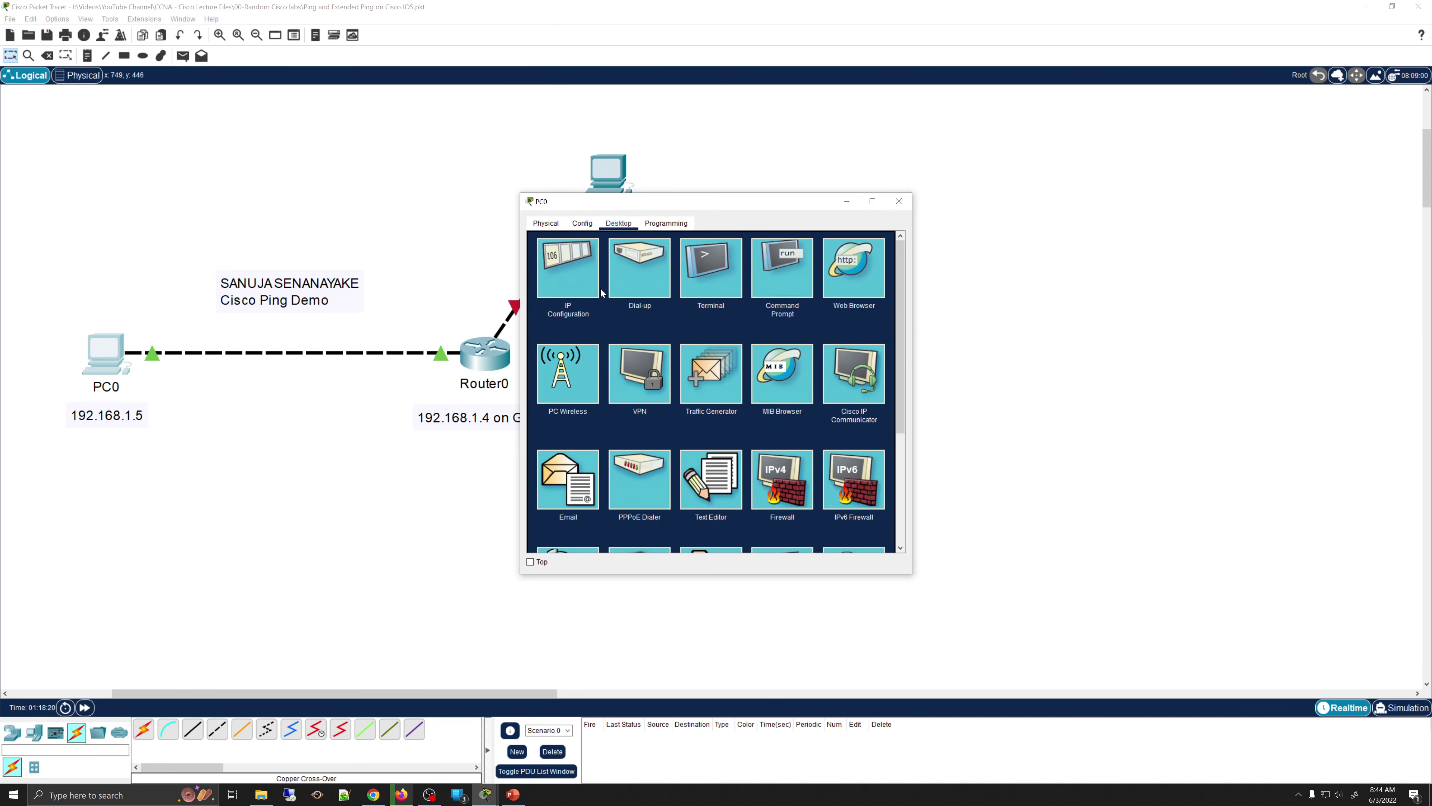
left_click(590, 275)
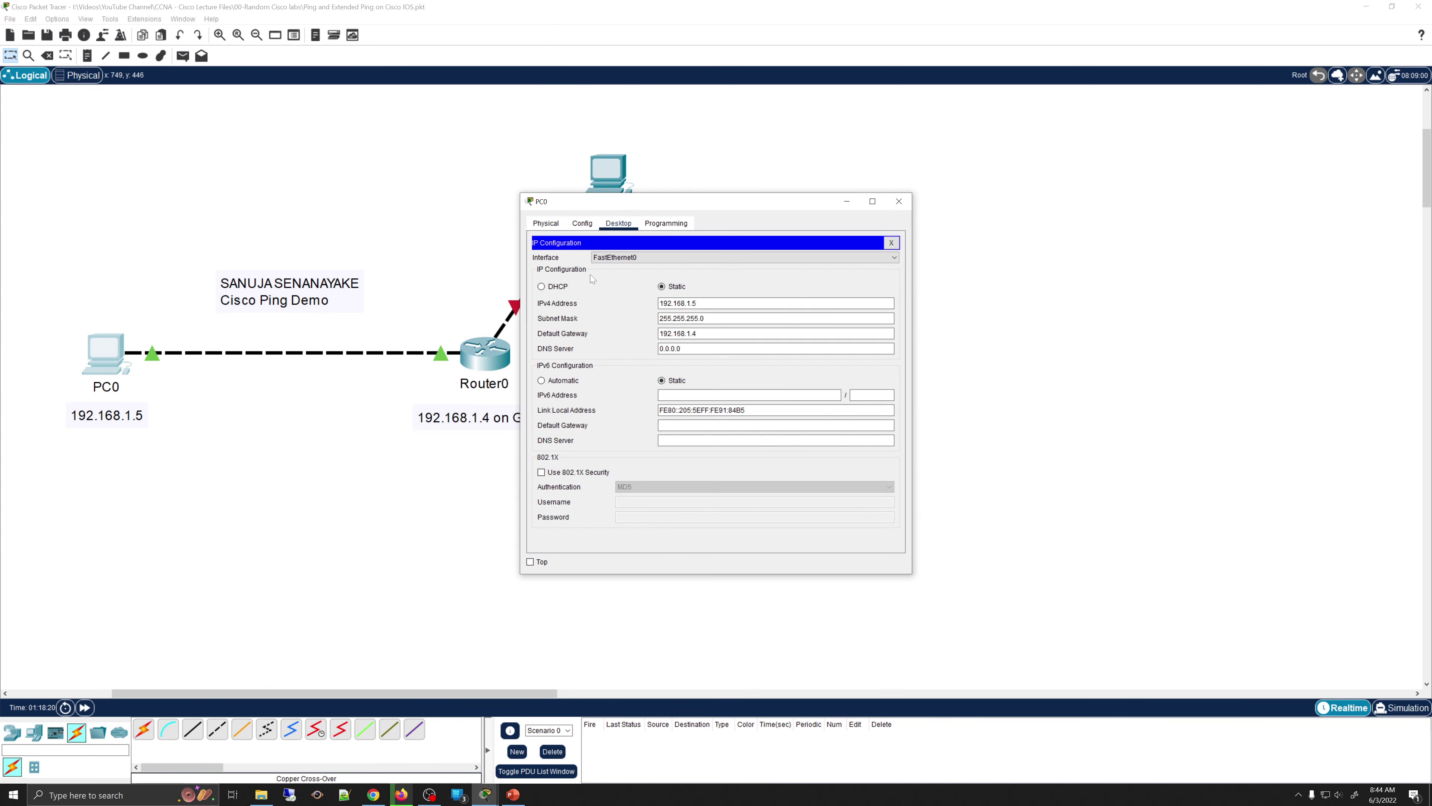
left_click(899, 201)
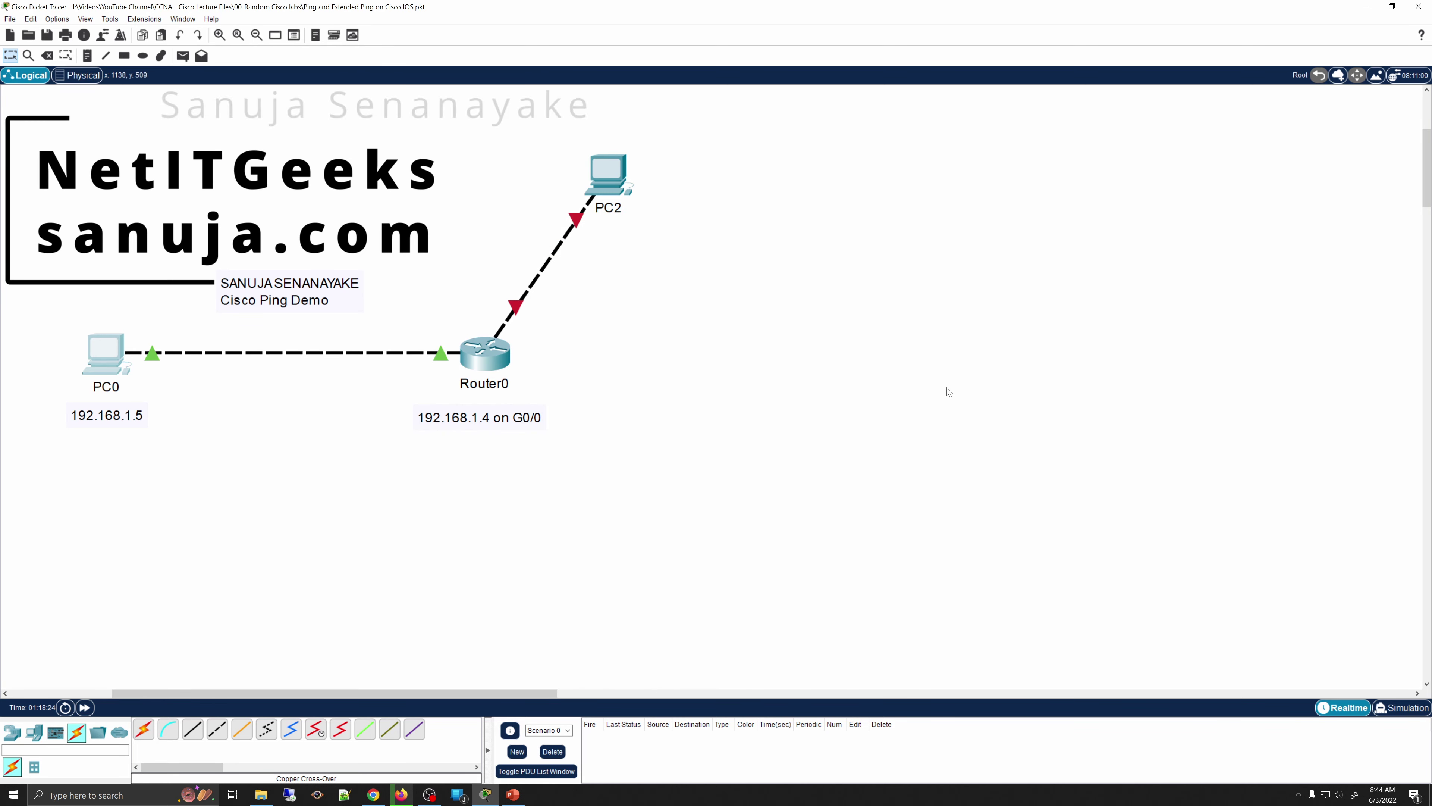